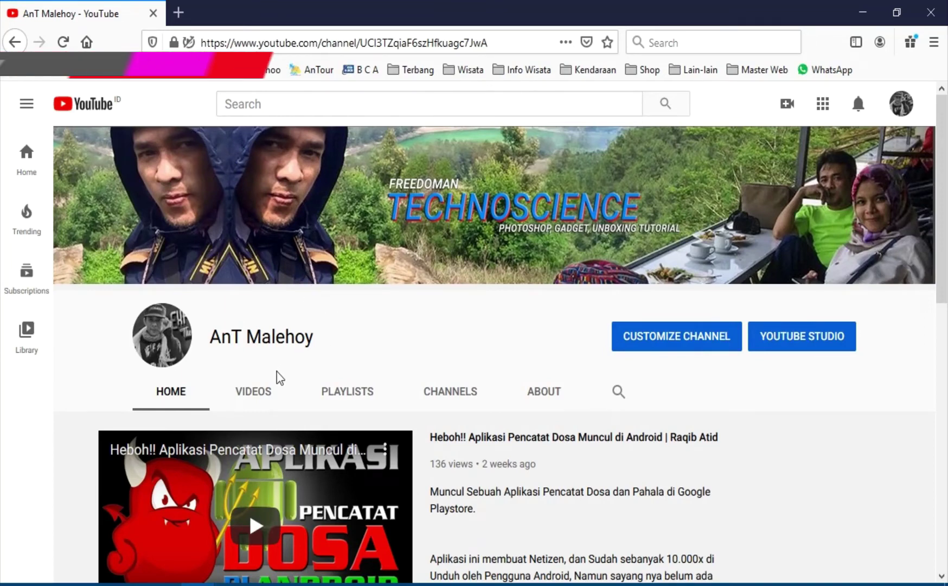
Step: Open the channel's VIDEOS tab and browse the grid of uploaded videos
{"action": "left_click", "coordinate": [266, 390]}
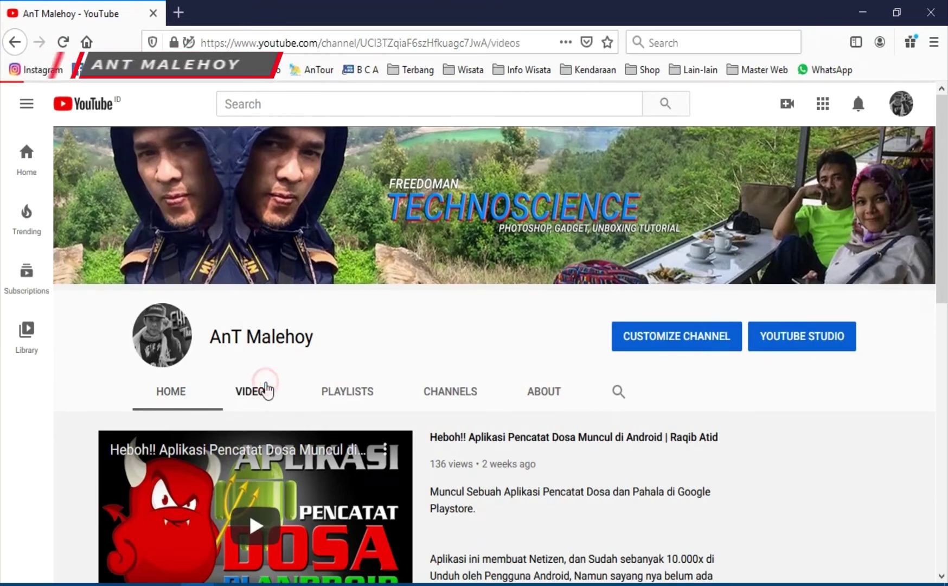
{"action": "scroll", "coordinate": [286, 398], "scroll_direction": "down", "scroll_amount": 3}
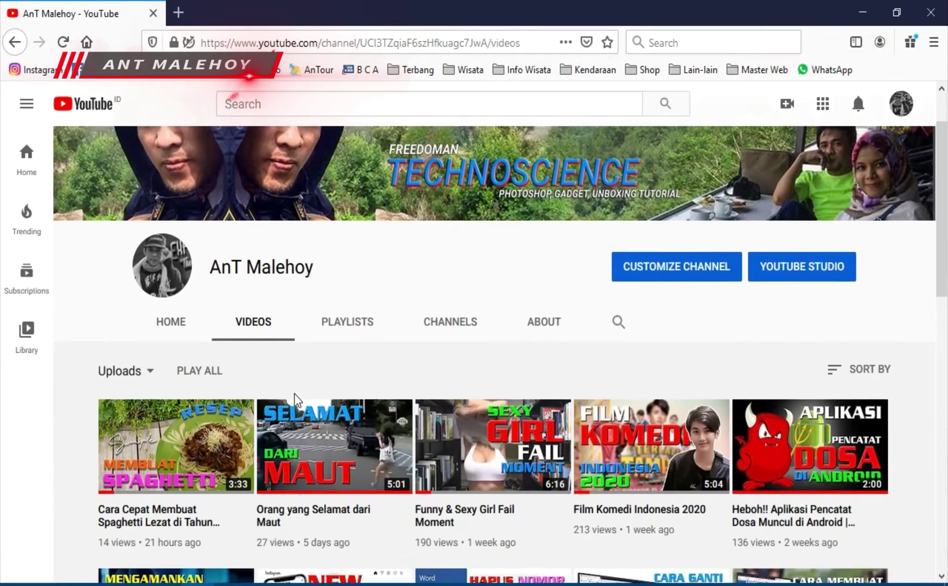
{"action": "scroll", "coordinate": [297, 402], "scroll_direction": "down", "scroll_amount": 3}
{"action": "scroll", "coordinate": [297, 402], "scroll_direction": "down", "scroll_amount": 2}
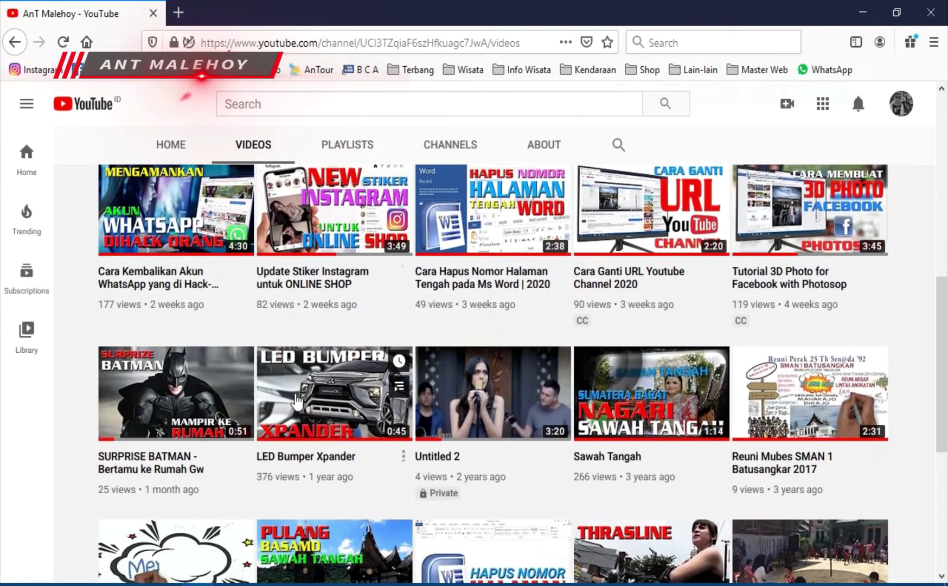
{"action": "scroll", "coordinate": [348, 402], "scroll_direction": "up", "scroll_amount": 4}
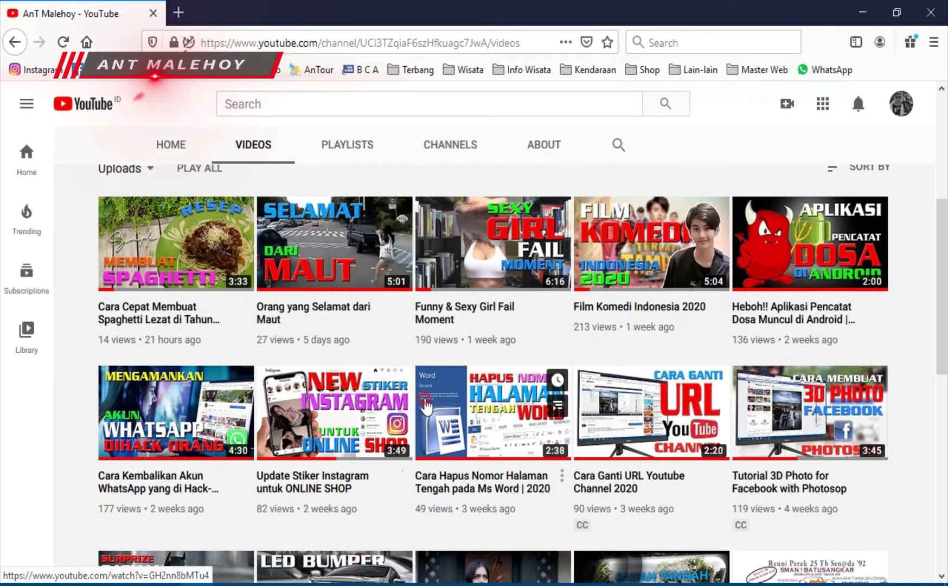
Step: Open the video 'Cara Hapus Nomor Halaman Tengah pada Ms Word' and scroll its page
{"action": "left_click", "coordinate": [426, 404]}
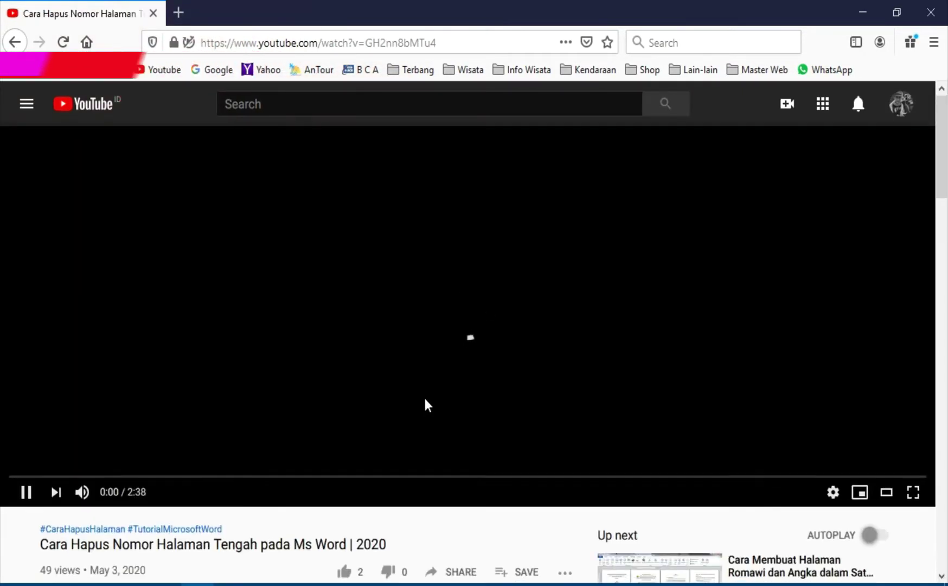
{"action": "scroll", "coordinate": [426, 404], "scroll_direction": "down", "scroll_amount": 4}
{"action": "scroll", "coordinate": [387, 401], "scroll_direction": "down", "scroll_amount": 1}
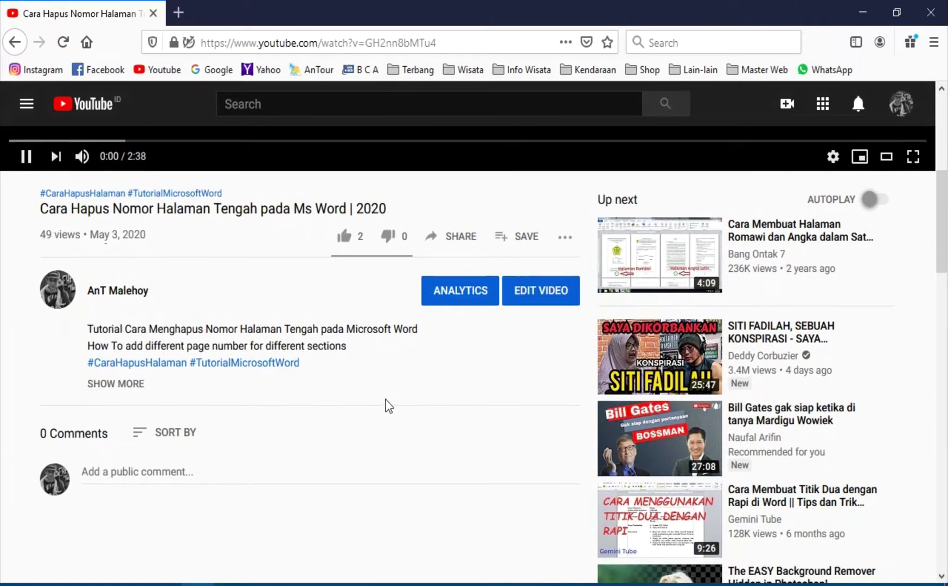
{"action": "scroll", "coordinate": [387, 401], "scroll_direction": "down", "scroll_amount": 1}
{"action": "scroll", "coordinate": [388, 404], "scroll_direction": "down", "scroll_amount": 1}
{"action": "scroll", "coordinate": [386, 405], "scroll_direction": "up", "scroll_amount": 2}
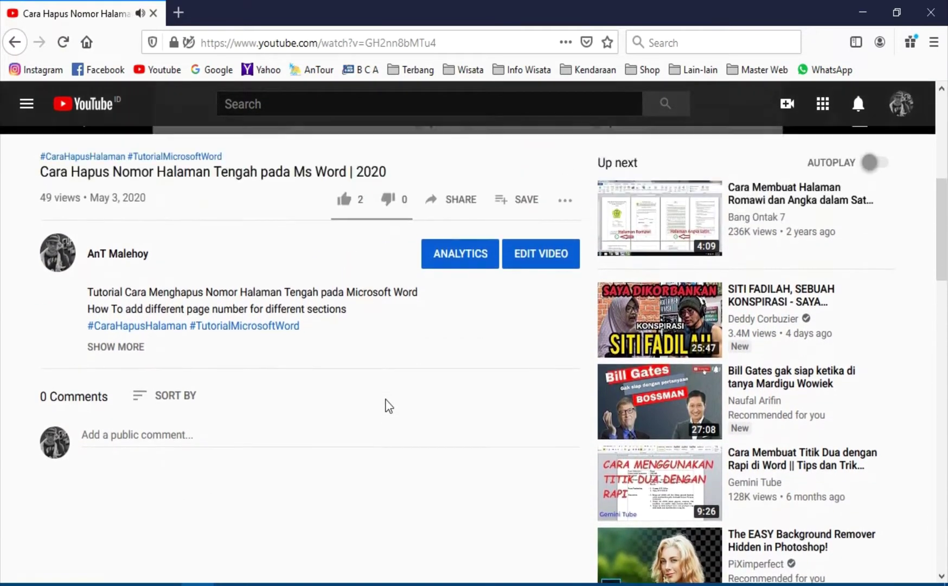
{"action": "scroll", "coordinate": [387, 406], "scroll_direction": "up", "scroll_amount": 2}
{"action": "scroll", "coordinate": [387, 406], "scroll_direction": "up", "scroll_amount": 3}
{"action": "scroll", "coordinate": [387, 406], "scroll_direction": "up", "scroll_amount": 1}
Step: Pause the video, play it fullscreen, then bring up the Windows Start menu
{"action": "left_click", "coordinate": [387, 400]}
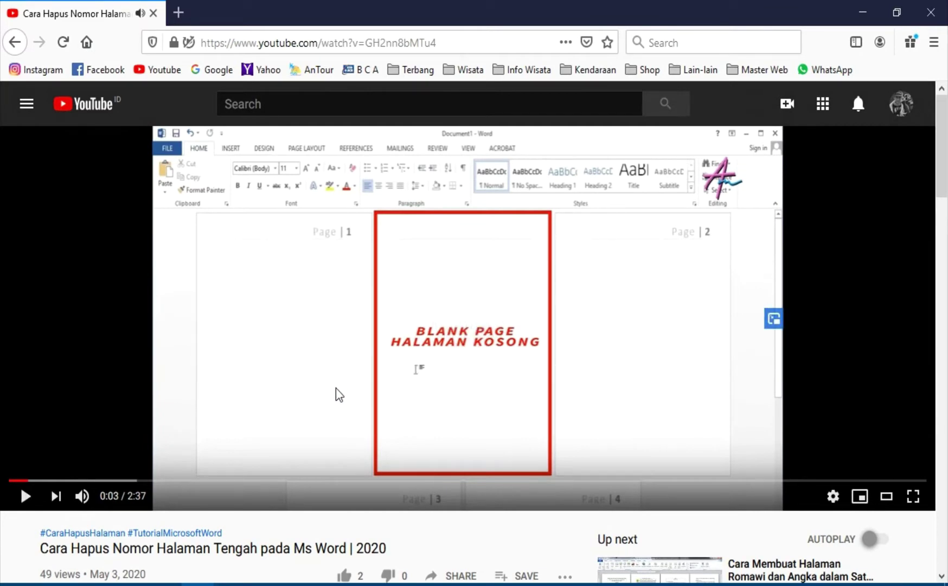
{"action": "double_click", "coordinate": [251, 377]}
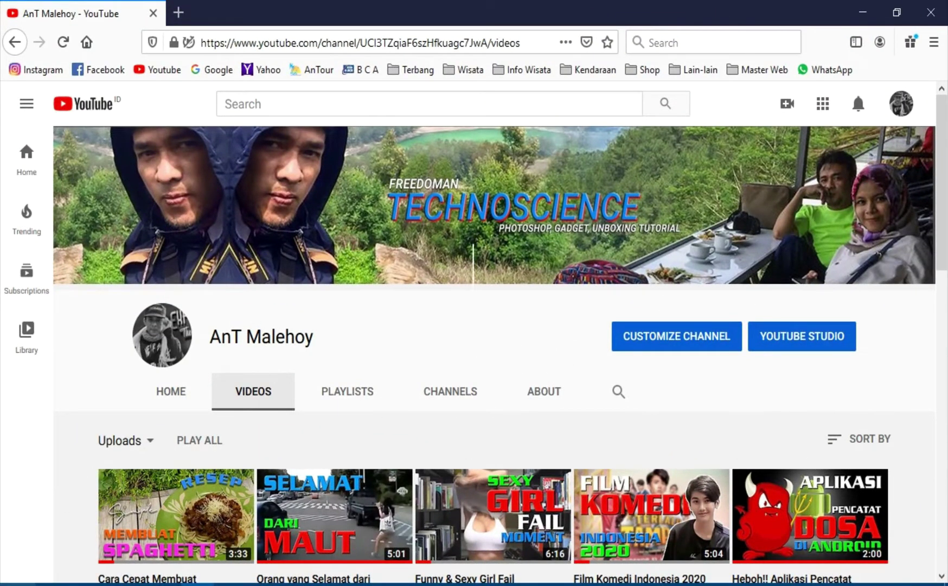
{"action": "key", "text": "super"}
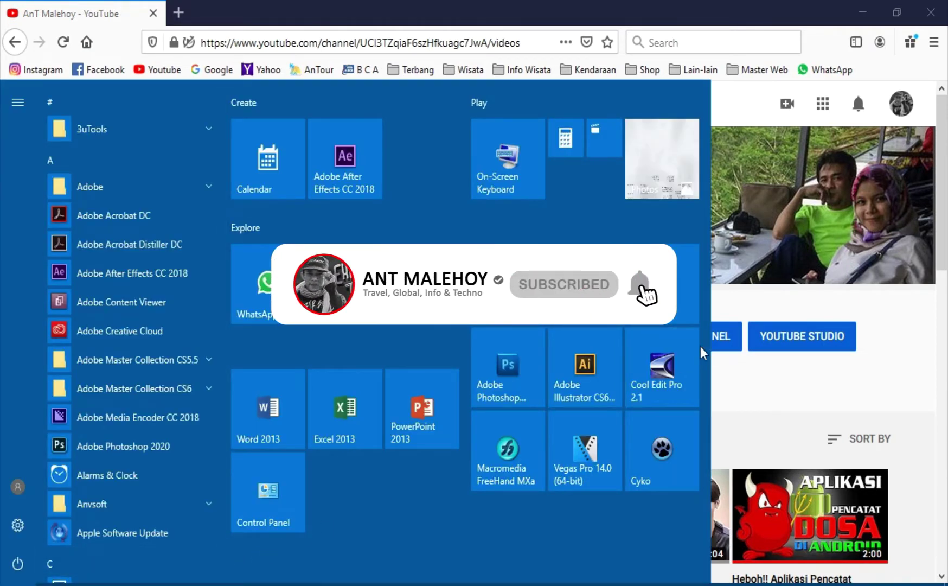
Step: Launch Word 2013 and open the 'Cara Membuat Nomor Halaman Berbeda di Ms Word' document
{"action": "left_click", "coordinate": [267, 415]}
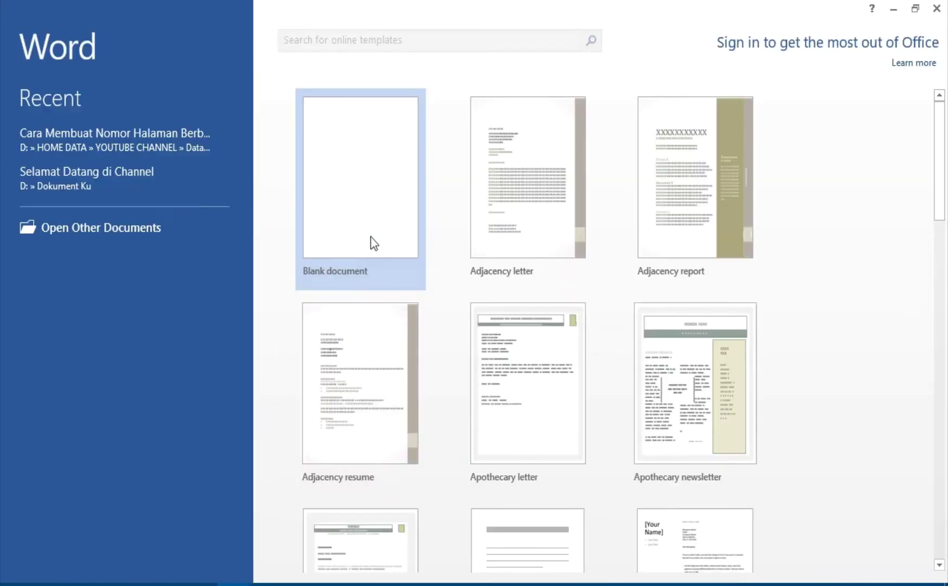
{"action": "left_click", "coordinate": [371, 237]}
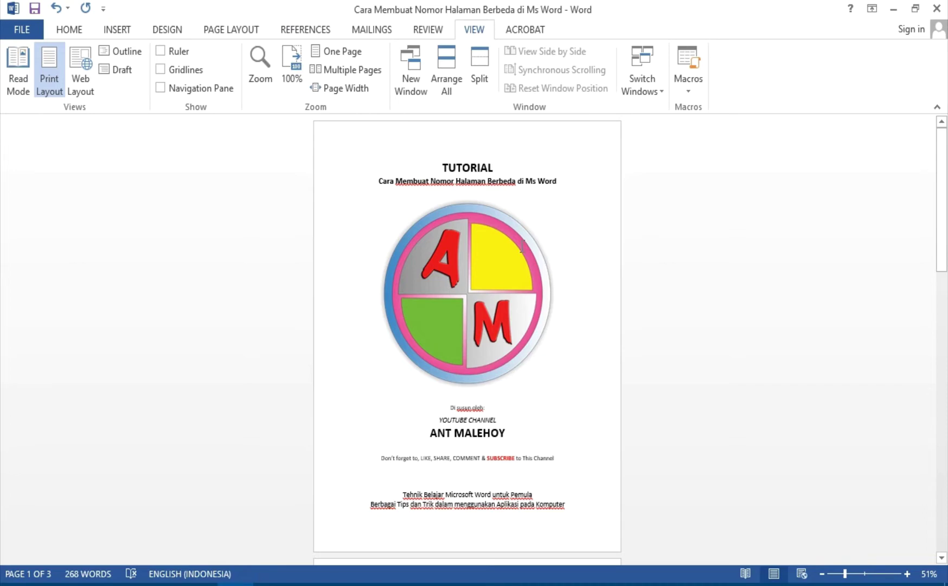
Step: Switch from the HOME ribbon to the INSERT ribbon
{"action": "left_click", "coordinate": [76, 27]}
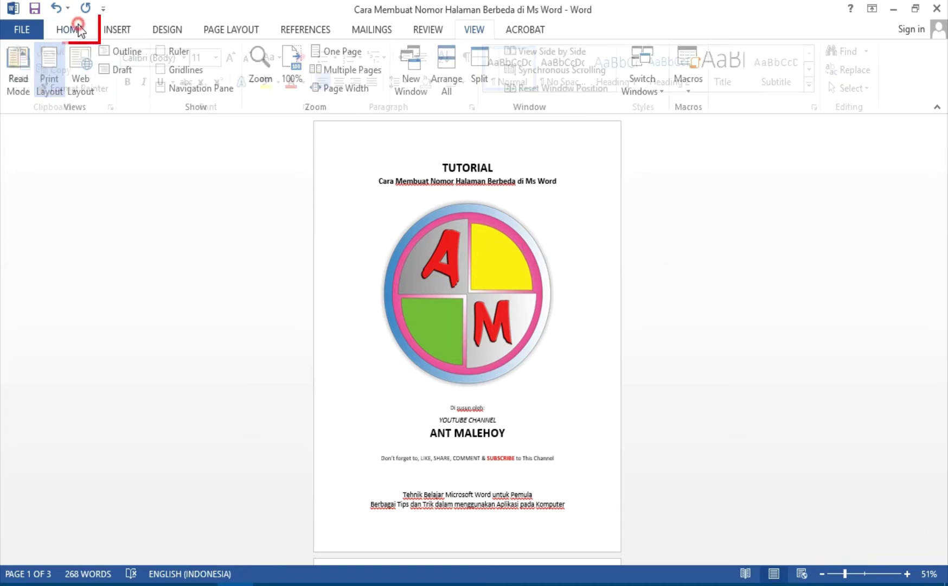
{"action": "left_click", "coordinate": [128, 31]}
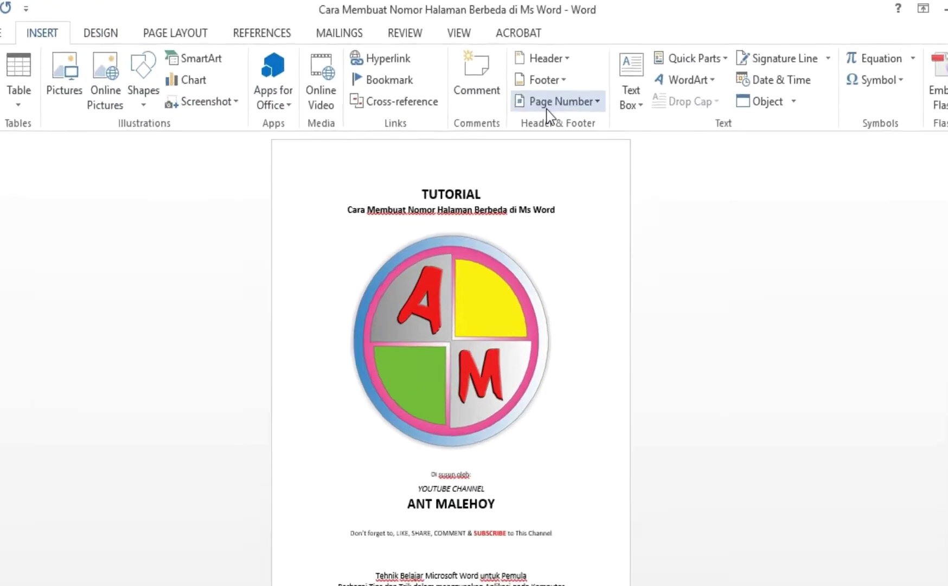
Step: Insert Plain Number 3 page numbers at the bottom of the page, then close the footer
{"action": "left_click", "coordinate": [561, 88]}
{"action": "left_click", "coordinate": [583, 215]}
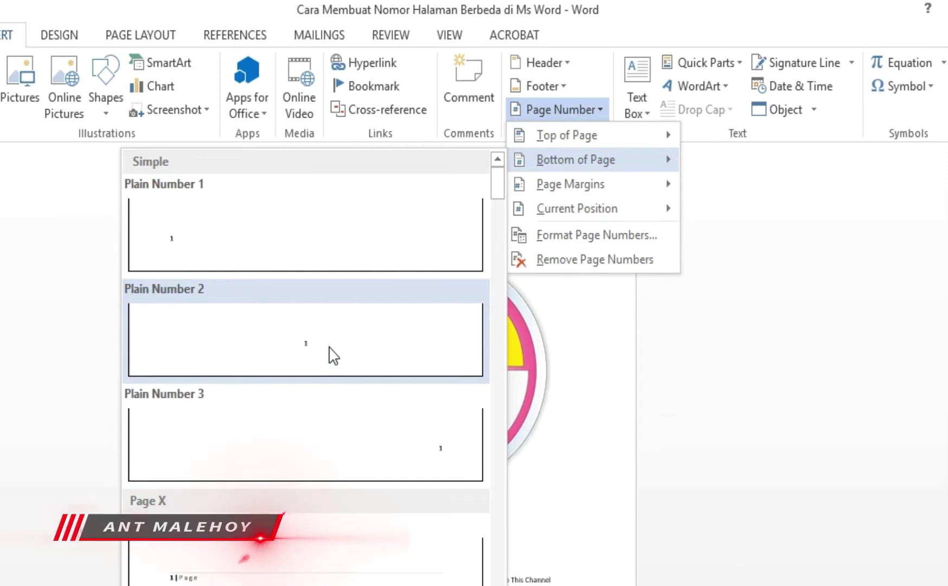
{"action": "left_click", "coordinate": [339, 425]}
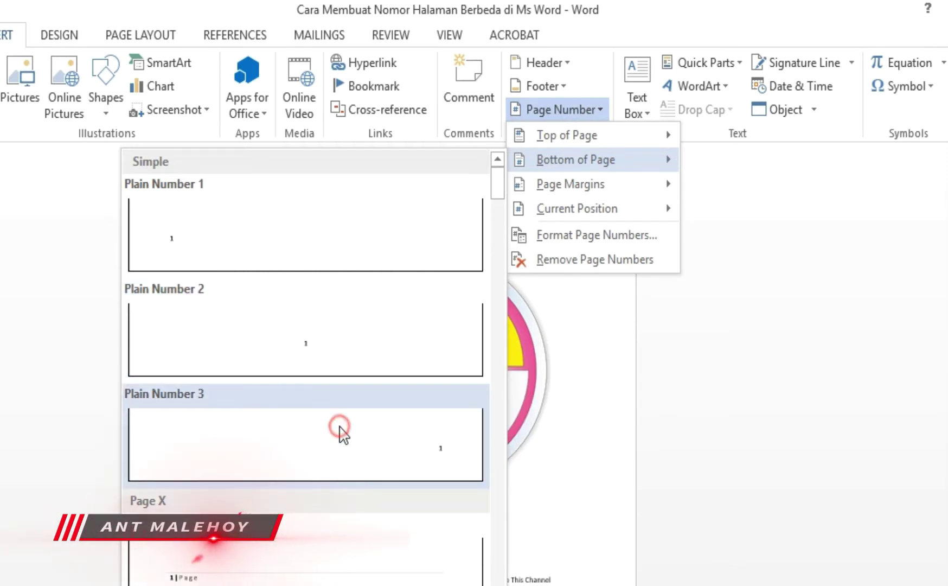
{"action": "double_click", "coordinate": [389, 338]}
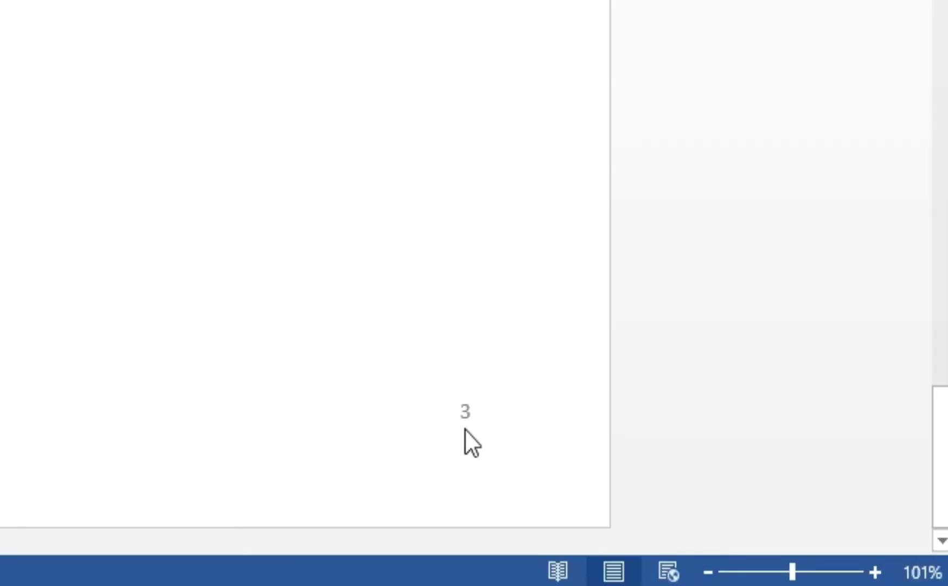
Step: Scroll to the document's top and switch to the Multiple Pages view
{"action": "scroll", "coordinate": [465, 430], "scroll_direction": "up", "scroll_amount": 2}
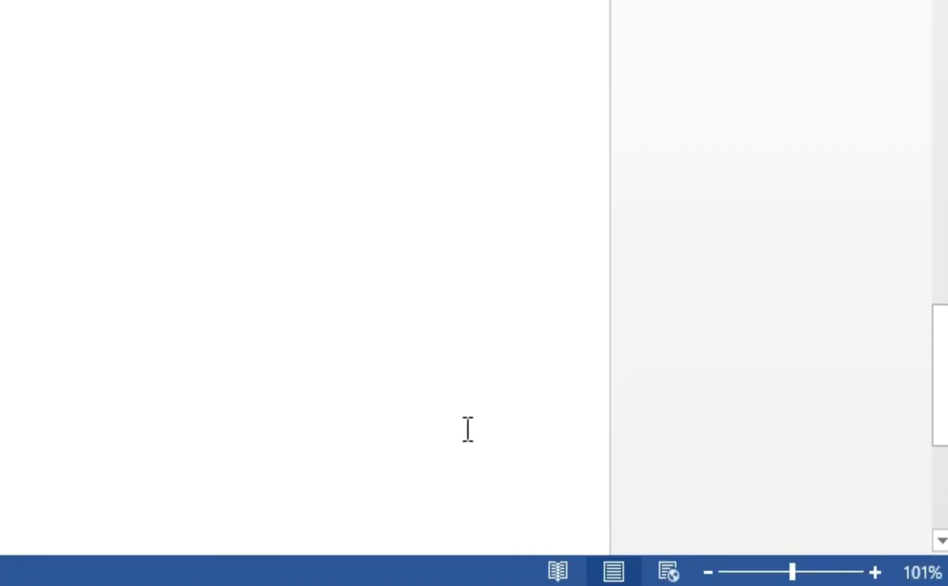
{"action": "scroll", "coordinate": [467, 429], "scroll_direction": "up", "scroll_amount": 10}
{"action": "scroll", "coordinate": [466, 429], "scroll_direction": "up", "scroll_amount": 5}
{"action": "scroll", "coordinate": [465, 430], "scroll_direction": "up", "scroll_amount": 2}
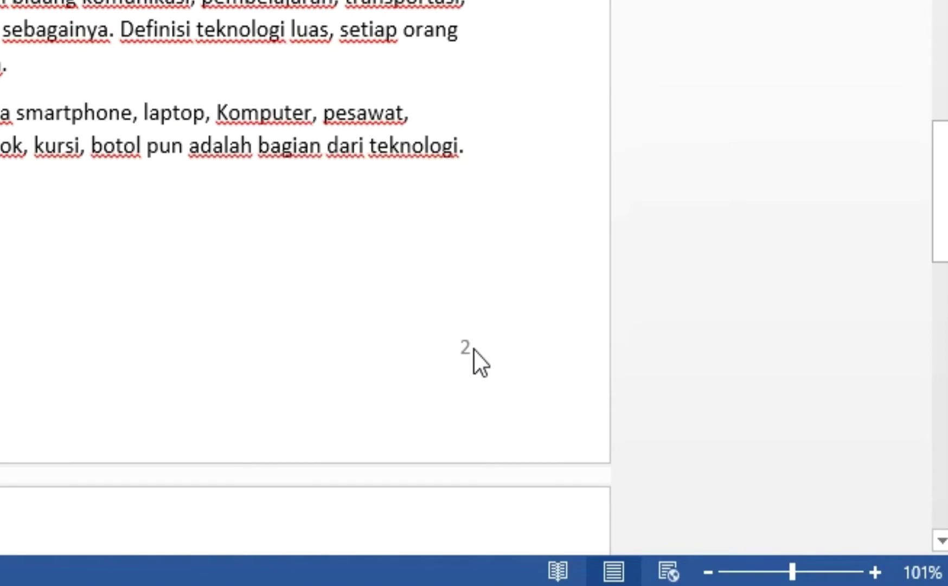
{"action": "scroll", "coordinate": [475, 350], "scroll_direction": "up", "scroll_amount": 5}
{"action": "scroll", "coordinate": [474, 349], "scroll_direction": "up", "scroll_amount": 5}
{"action": "scroll", "coordinate": [474, 350], "scroll_direction": "up", "scroll_amount": 5}
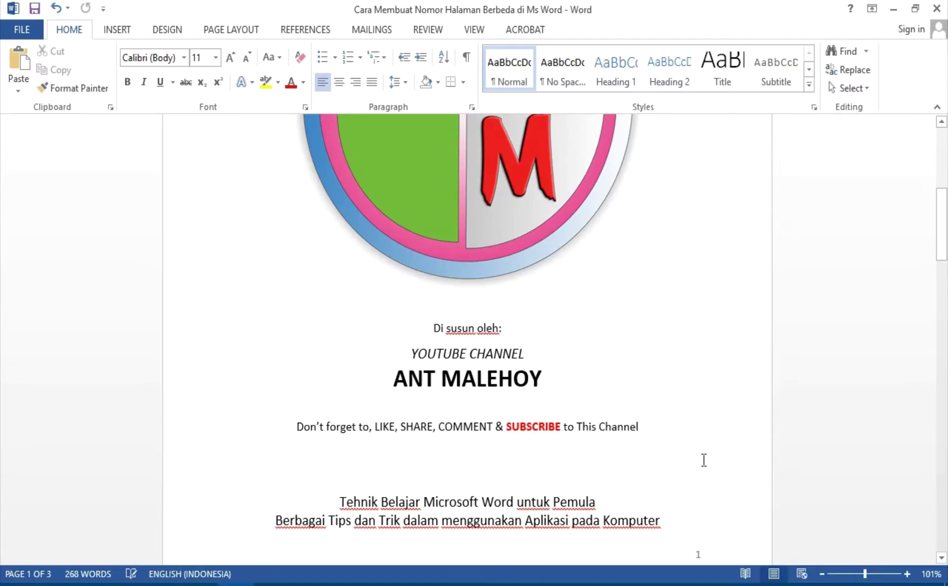
{"action": "scroll", "coordinate": [598, 402], "scroll_direction": "down", "scroll_amount": 2, "text": "ctrl"}
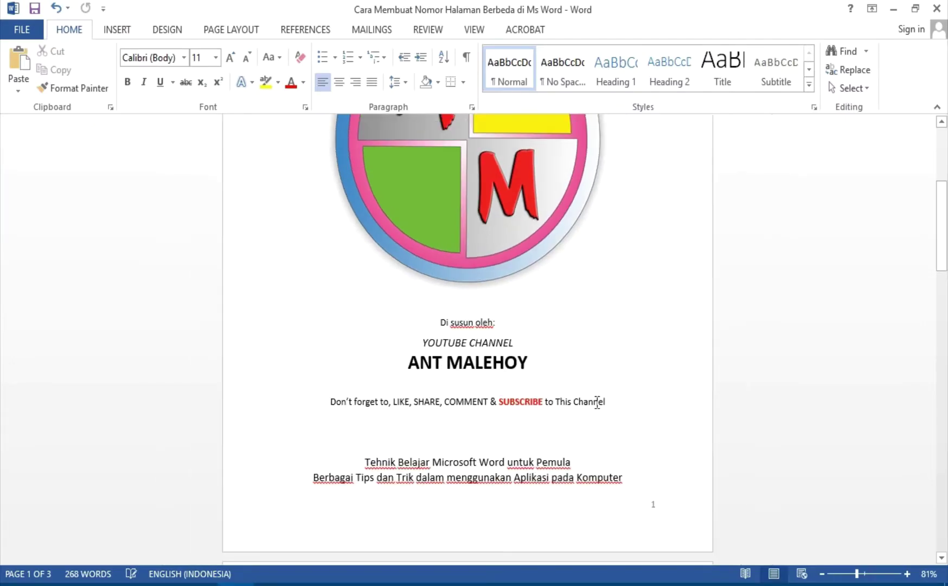
{"action": "scroll", "coordinate": [597, 402], "scroll_direction": "up", "scroll_amount": 3}
{"action": "scroll", "coordinate": [597, 402], "scroll_direction": "up", "scroll_amount": 3}
{"action": "left_click", "coordinate": [466, 30]}
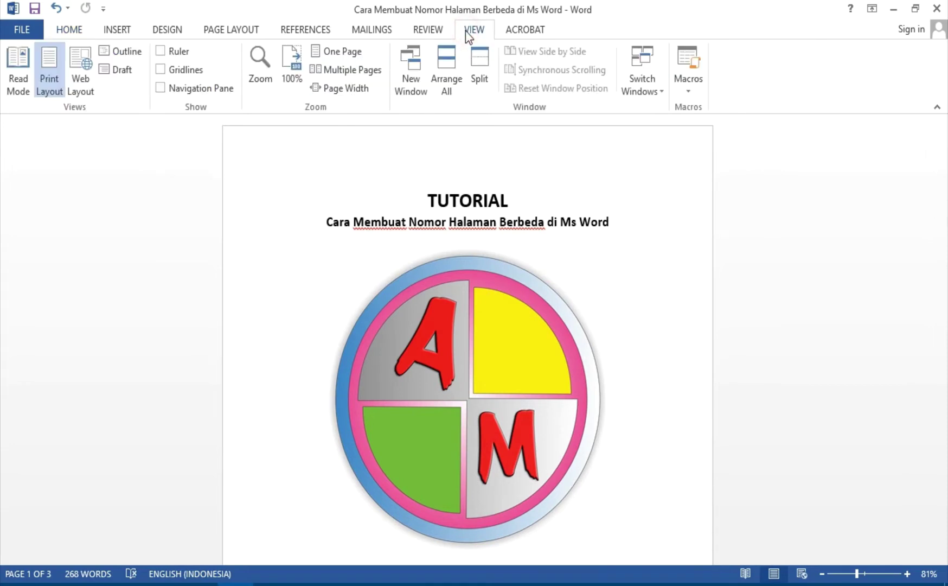
{"action": "left_click", "coordinate": [344, 69]}
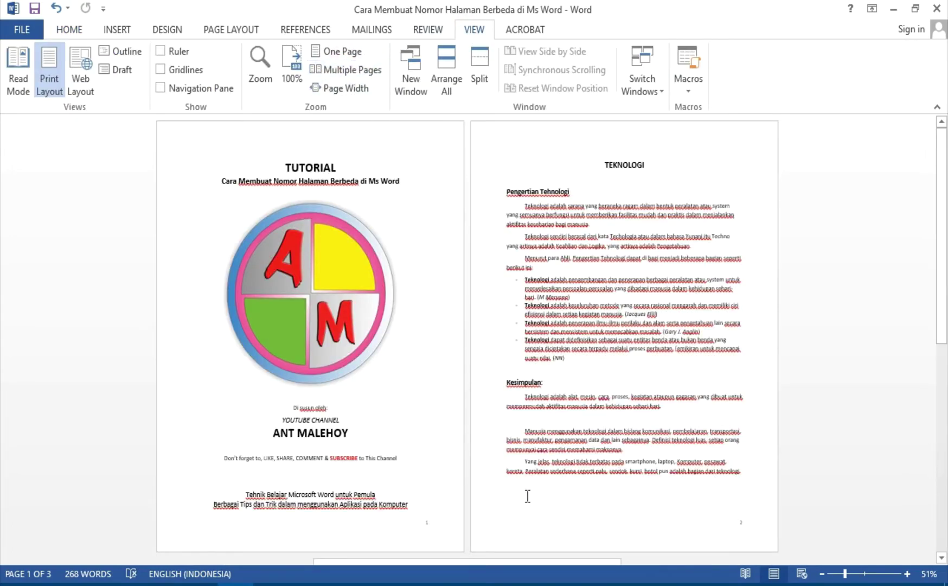
Step: Open the footer to check page numbers 1 and 2
{"action": "scroll", "coordinate": [763, 458], "scroll_direction": "down", "scroll_amount": 3}
{"action": "scroll", "coordinate": [592, 445], "scroll_direction": "up", "scroll_amount": 2, "text": "ctrl"}
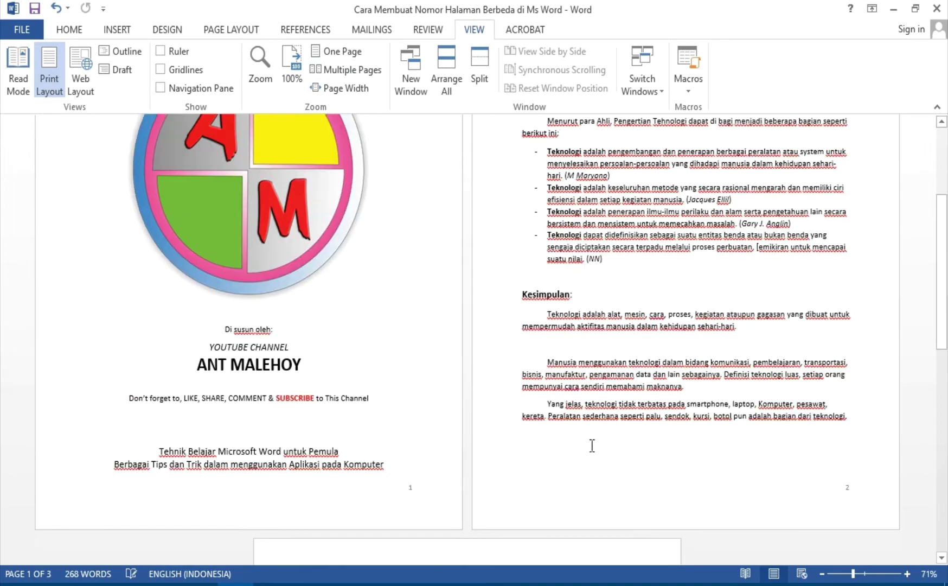
{"action": "double_click", "coordinate": [411, 489]}
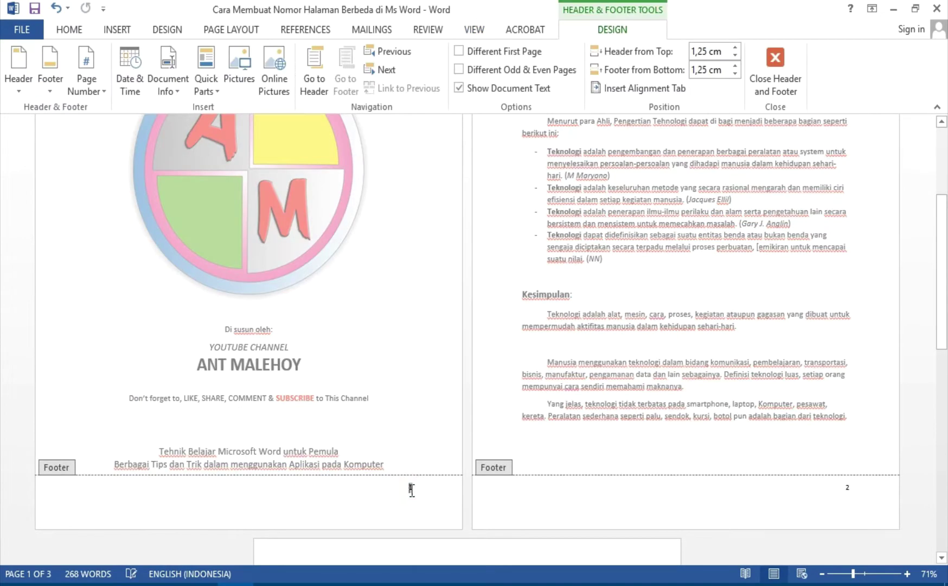
Step: Make the footer page number bold at 16 pt and close the footer
{"action": "double_click", "coordinate": [411, 488]}
{"action": "left_click", "coordinate": [420, 463]}
{"action": "left_click", "coordinate": [507, 443]}
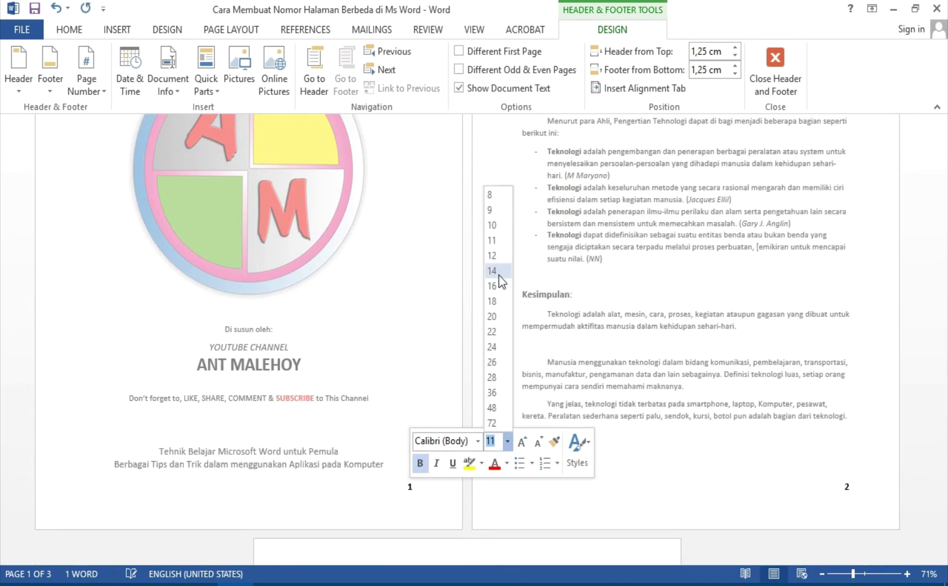
{"action": "left_click", "coordinate": [497, 286]}
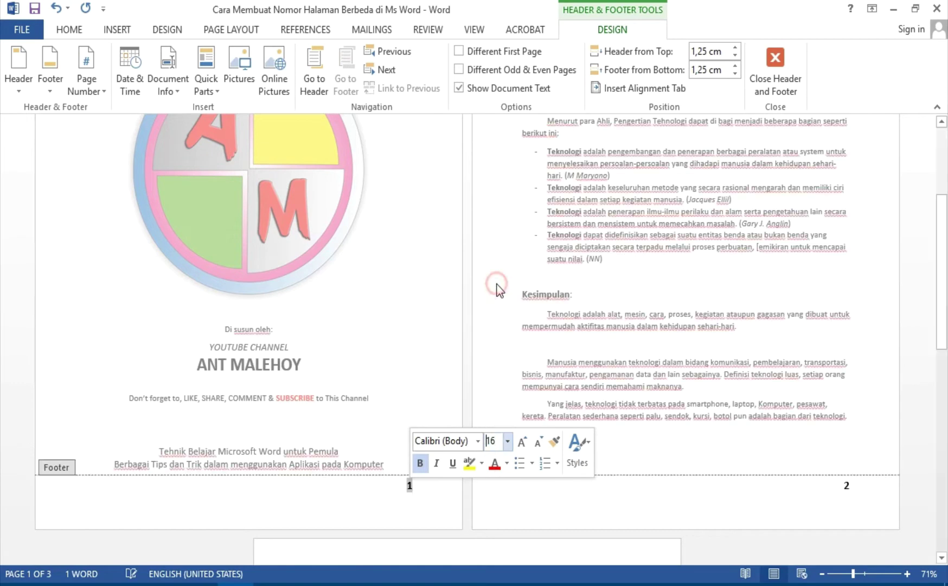
{"action": "left_click", "coordinate": [400, 308]}
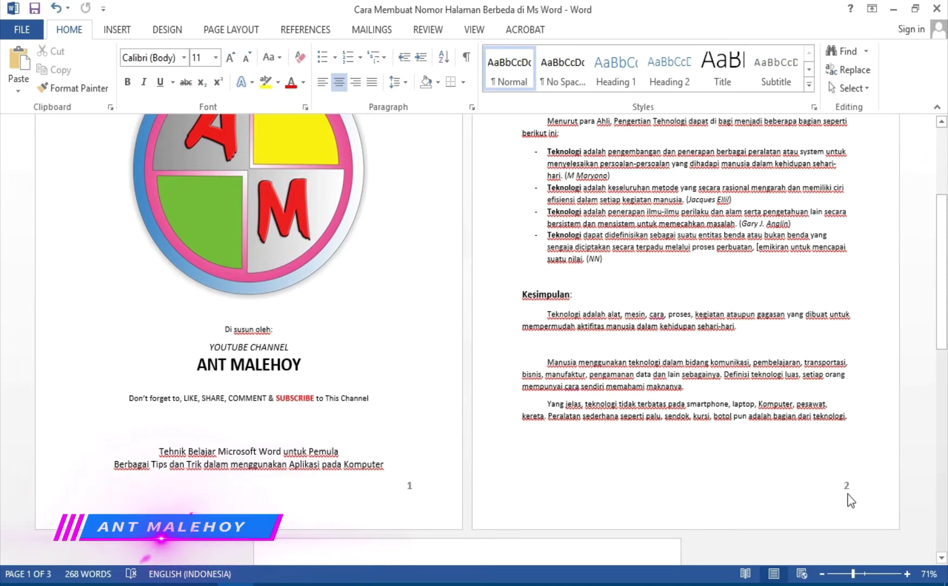
{"action": "scroll", "coordinate": [848, 379], "scroll_direction": "up", "scroll_amount": 4}
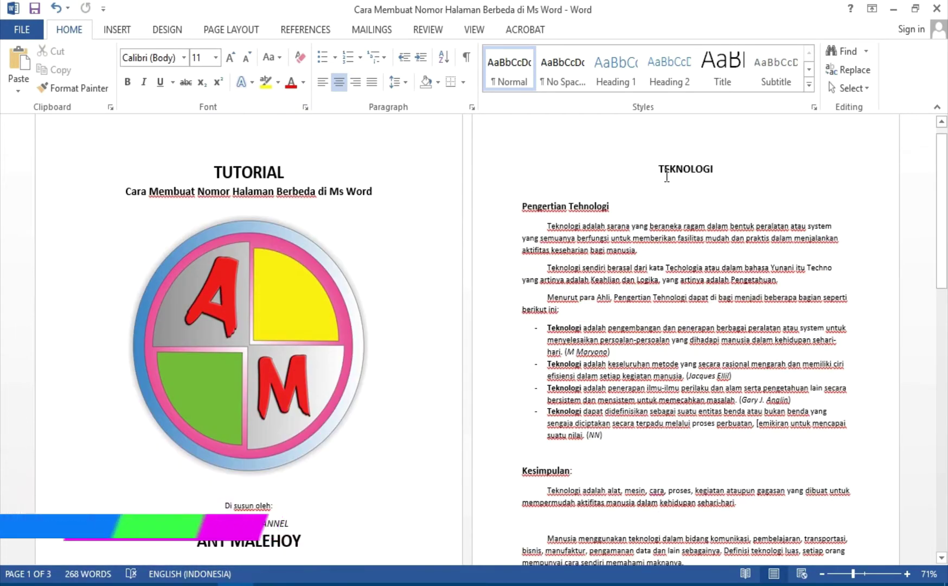
Step: Insert a Next Page section break before the TEKNOLOGI heading
{"action": "left_click", "coordinate": [651, 170]}
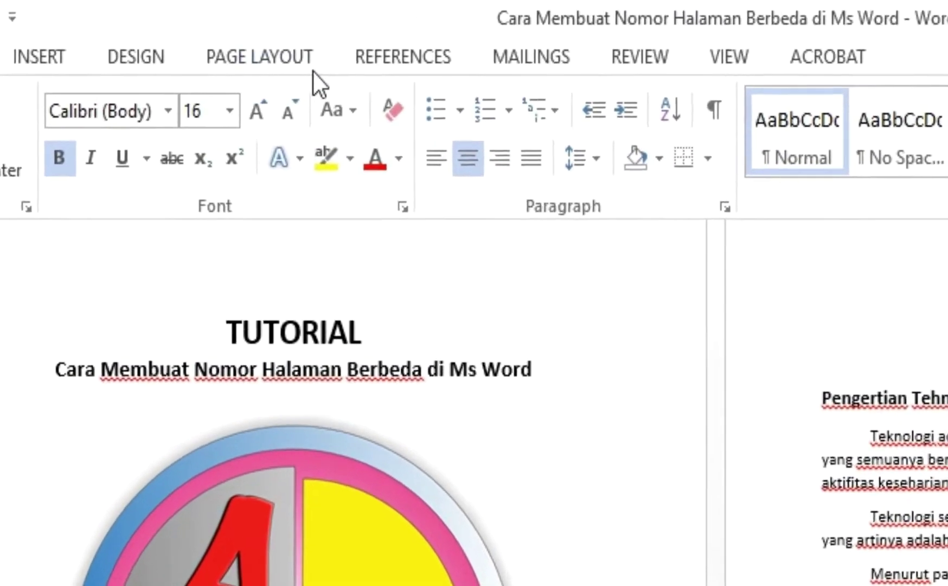
{"action": "left_click", "coordinate": [248, 34]}
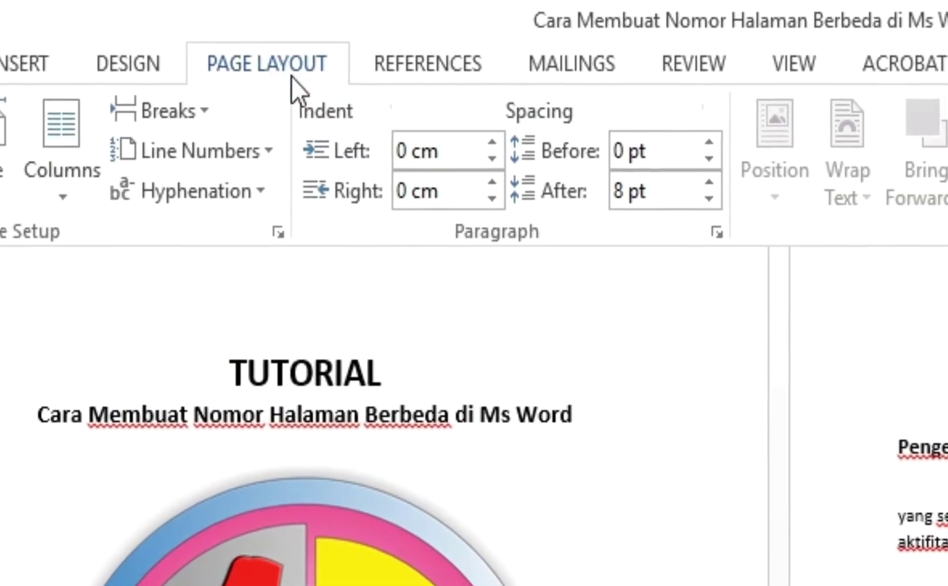
{"action": "left_click", "coordinate": [192, 90]}
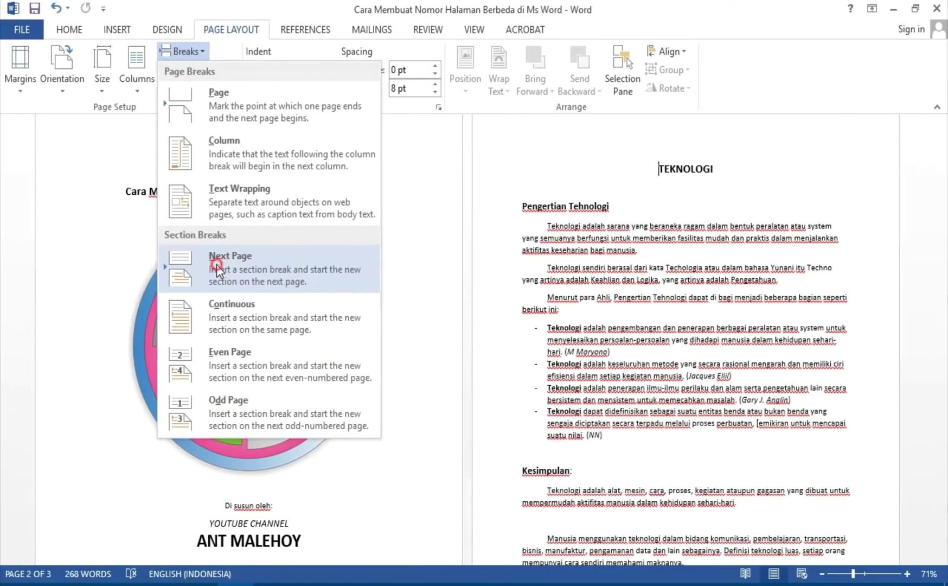
{"action": "left_click", "coordinate": [230, 490]}
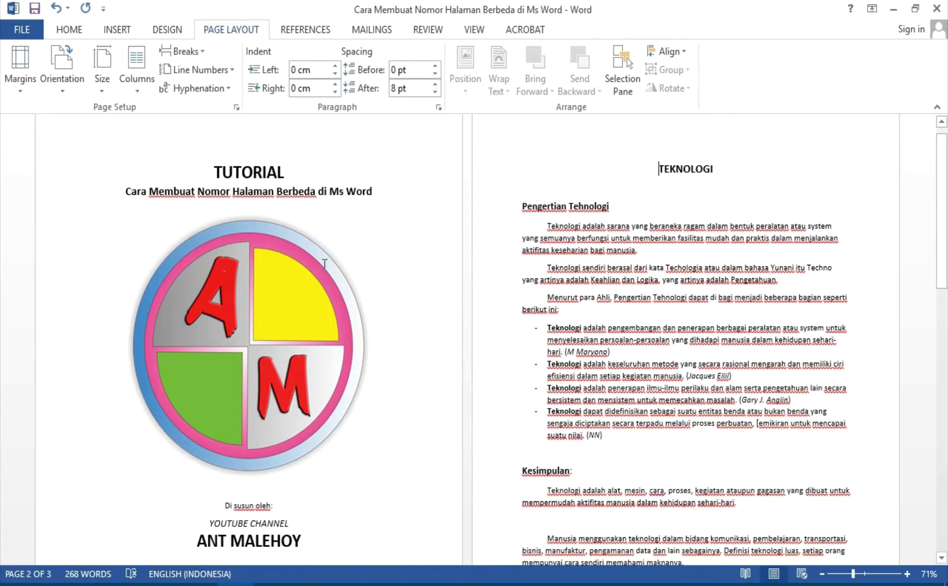
{"action": "scroll", "coordinate": [719, 341], "scroll_direction": "down", "scroll_amount": 3}
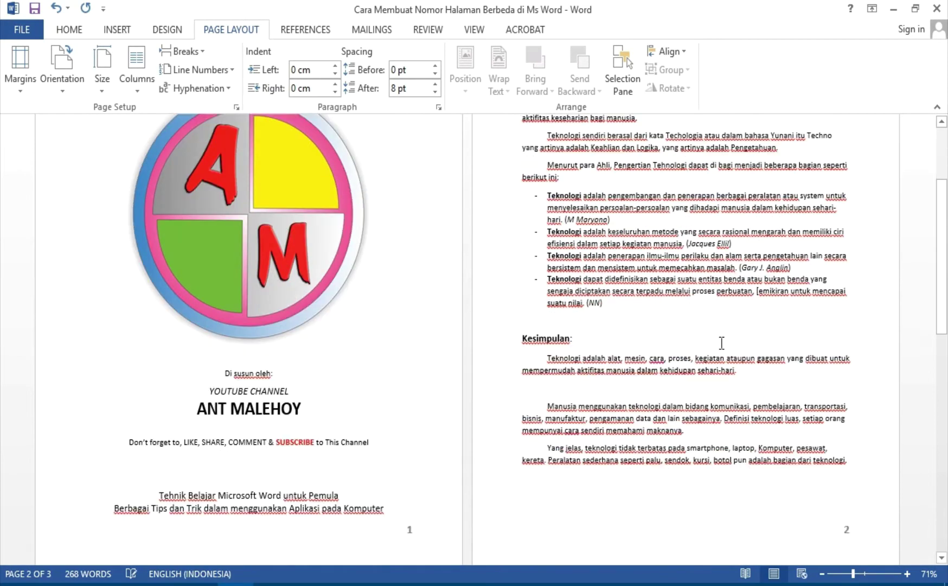
{"action": "scroll", "coordinate": [722, 343], "scroll_direction": "down", "scroll_amount": 2}
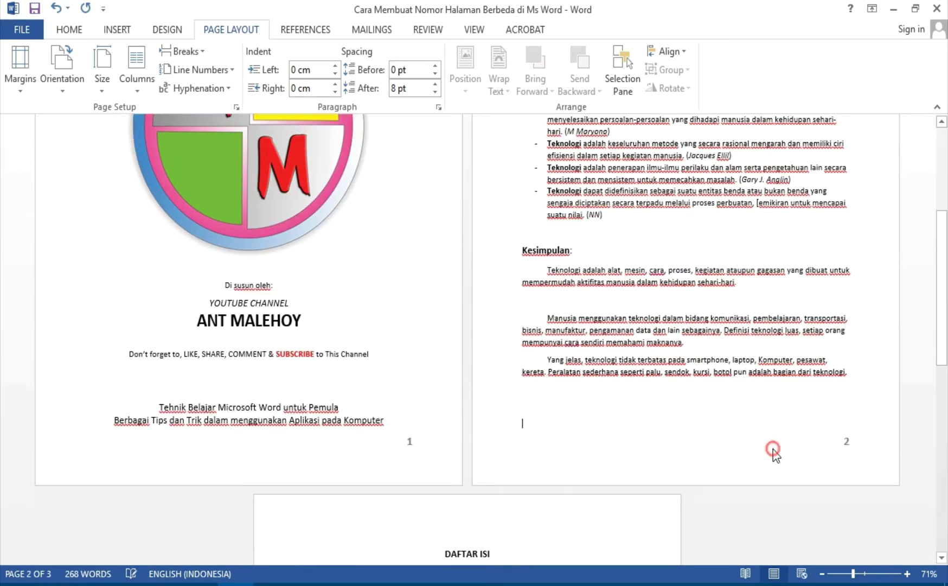
Step: Format the TEKNOLOGI page's footer numbers as i, ii, iii, starting at i
{"action": "double_click", "coordinate": [774, 450]}
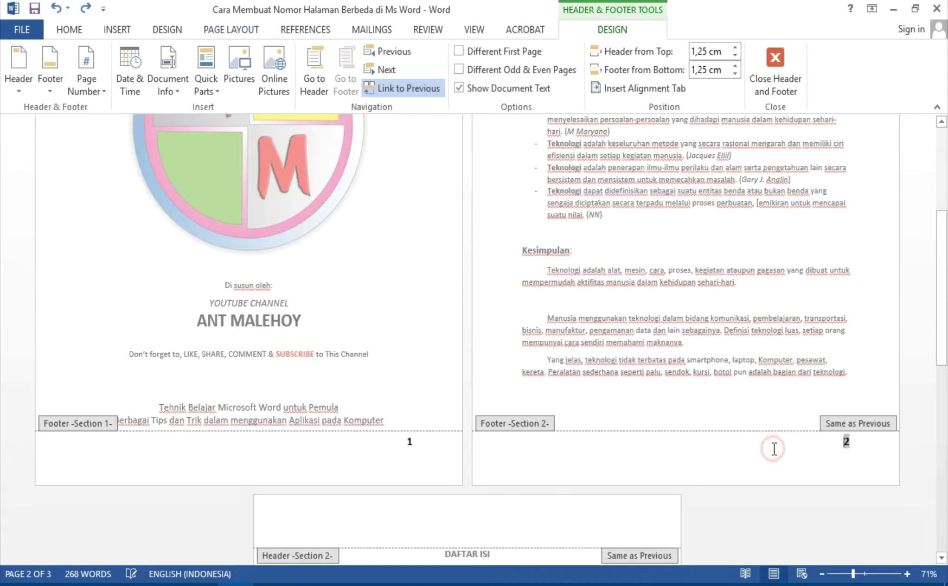
{"action": "left_click", "coordinate": [131, 33]}
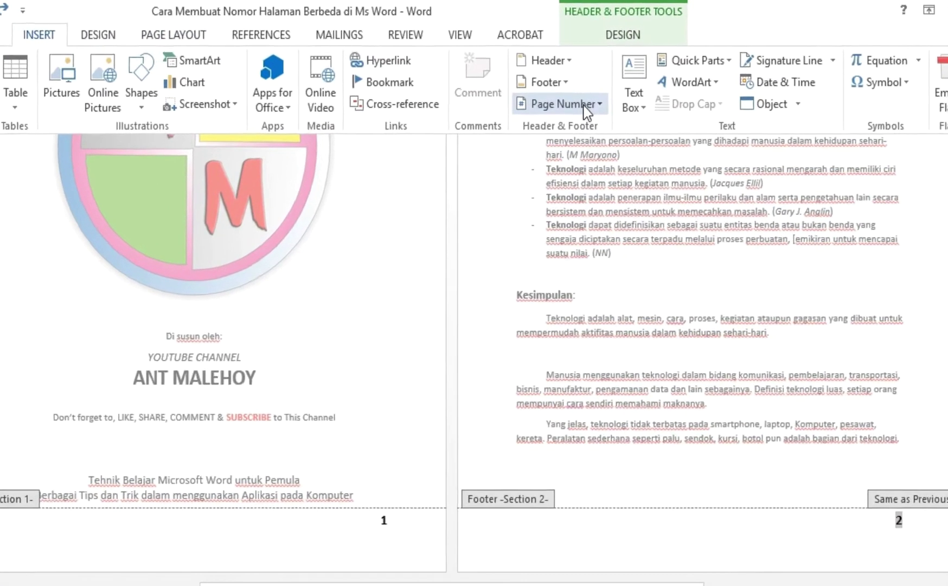
{"action": "left_click", "coordinate": [577, 88]}
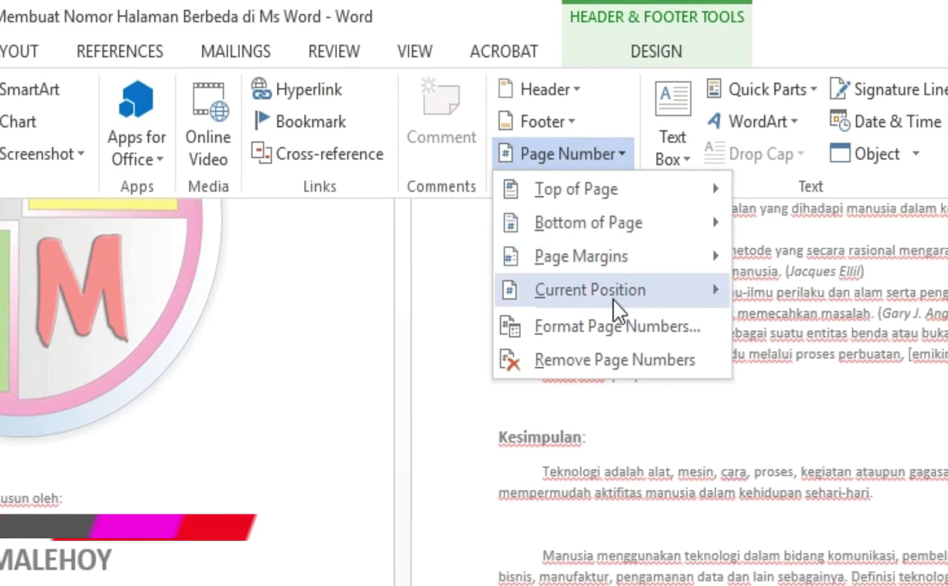
{"action": "left_click", "coordinate": [613, 326]}
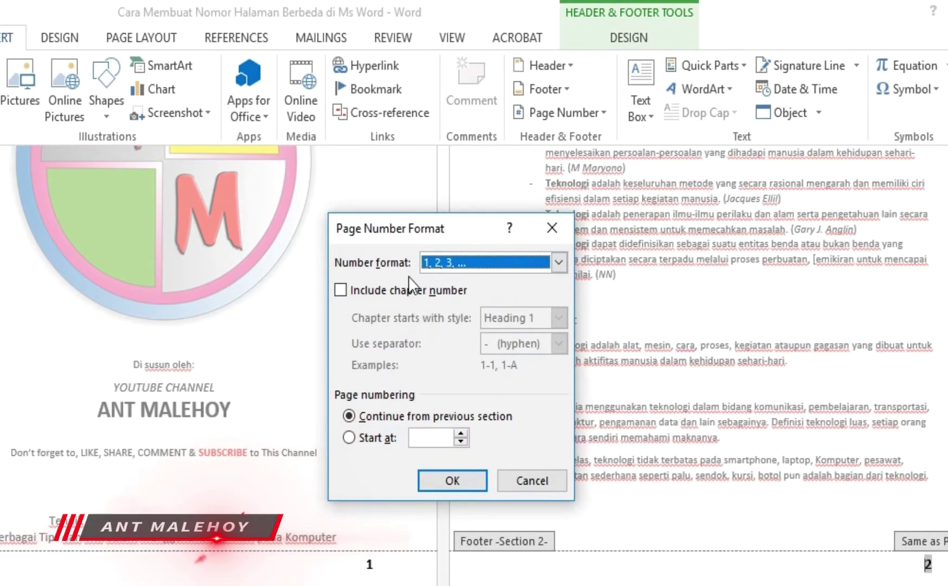
{"action": "left_click", "coordinate": [537, 264]}
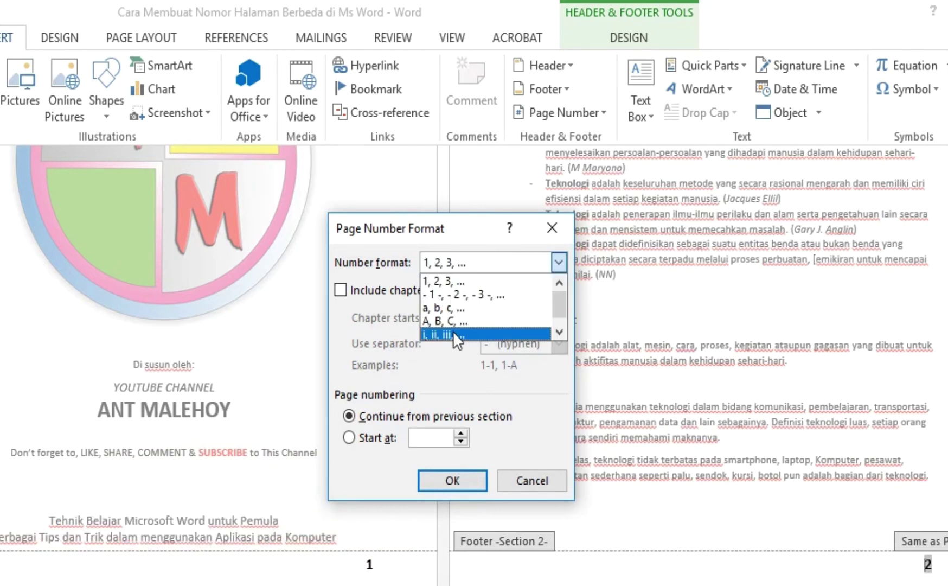
{"action": "left_click", "coordinate": [493, 332]}
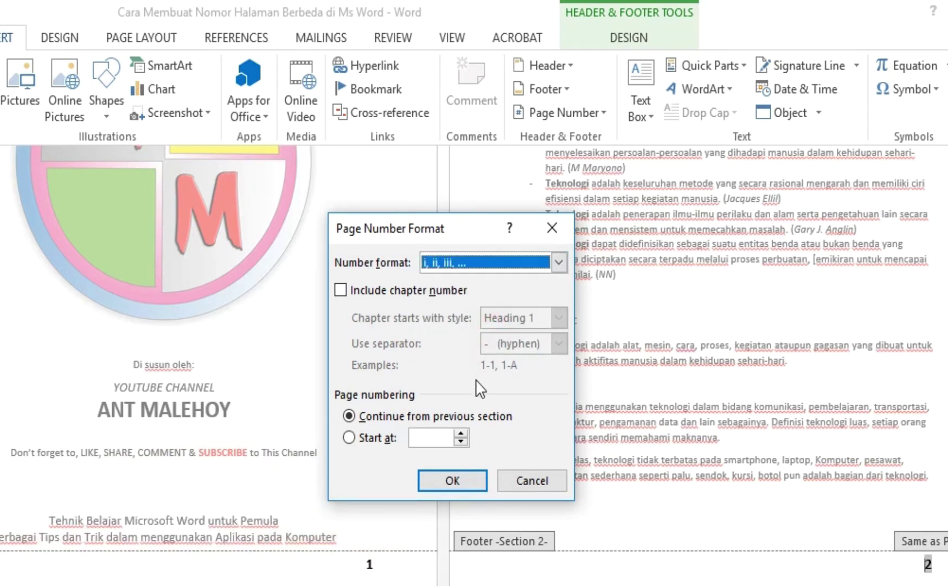
{"action": "left_click", "coordinate": [465, 434]}
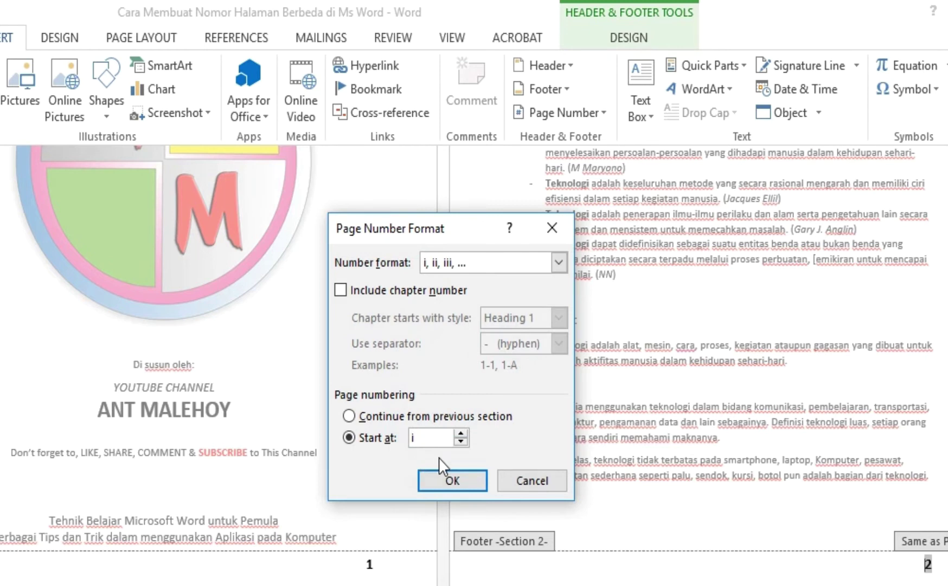
{"action": "left_click", "coordinate": [455, 480]}
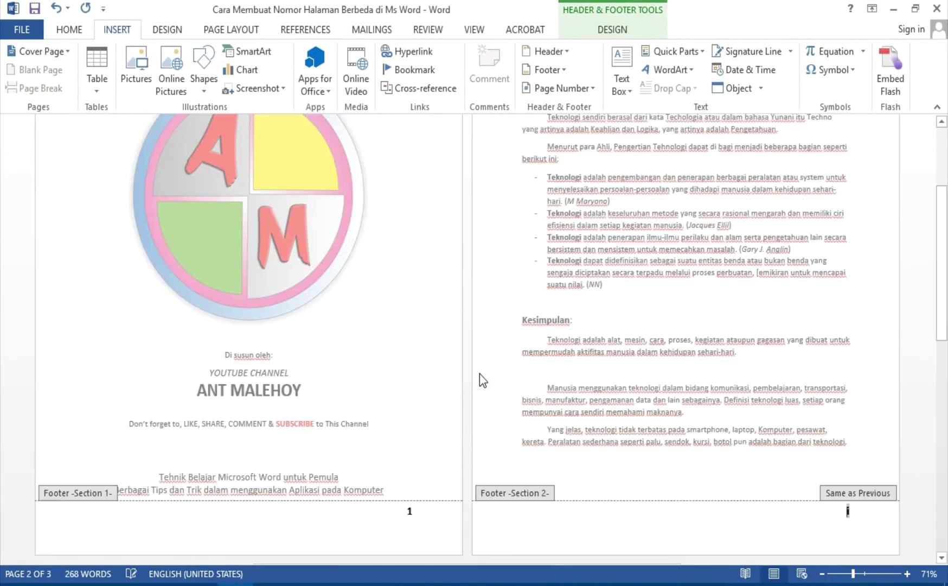
Step: Exit the footer, confirm page 3 shows ii, and place the cursor before DAFTAR ISI
{"action": "double_click", "coordinate": [669, 417]}
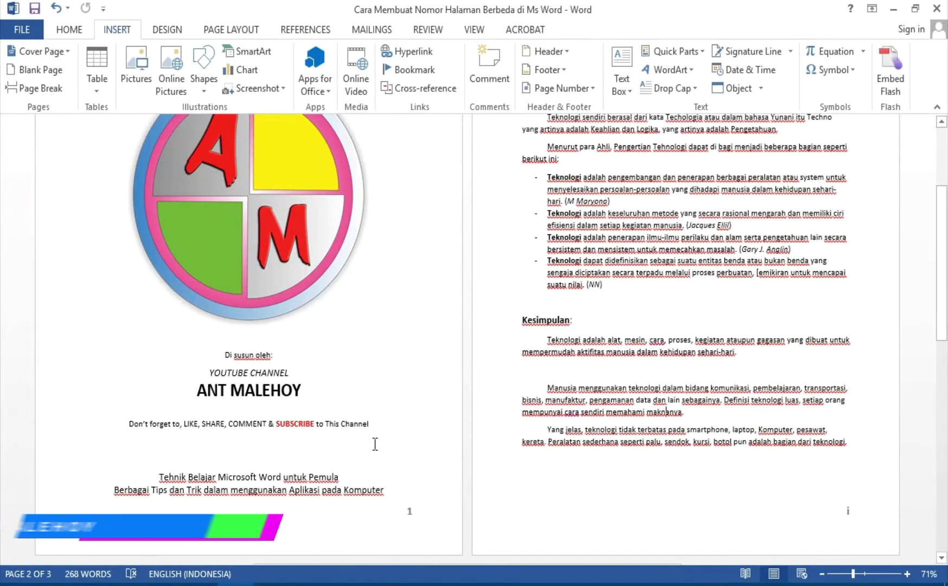
{"action": "scroll", "coordinate": [441, 516], "scroll_direction": "down", "scroll_amount": 3}
{"action": "scroll", "coordinate": [440, 515], "scroll_direction": "down", "scroll_amount": 10}
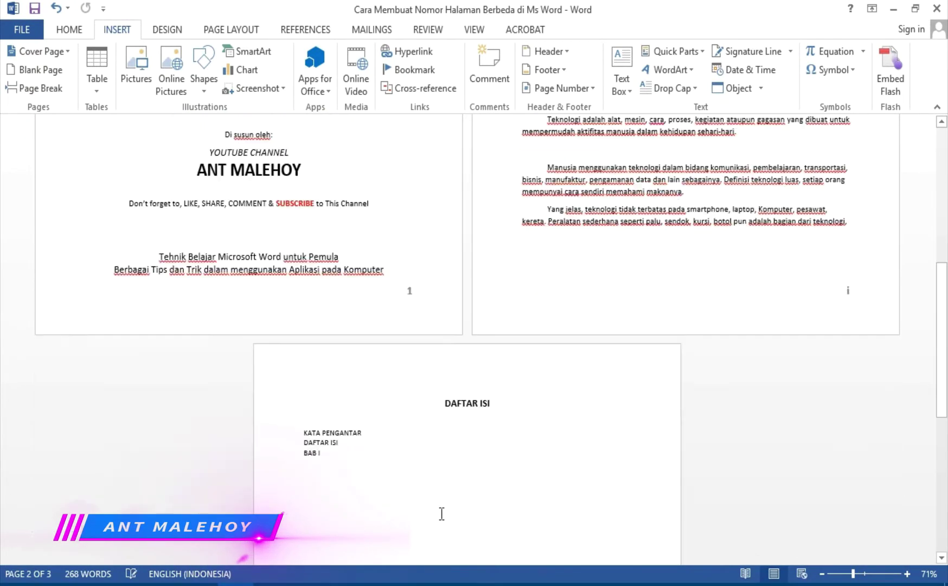
{"action": "scroll", "coordinate": [440, 519], "scroll_direction": "down", "scroll_amount": 7}
{"action": "scroll", "coordinate": [567, 538], "scroll_direction": "down", "scroll_amount": 3}
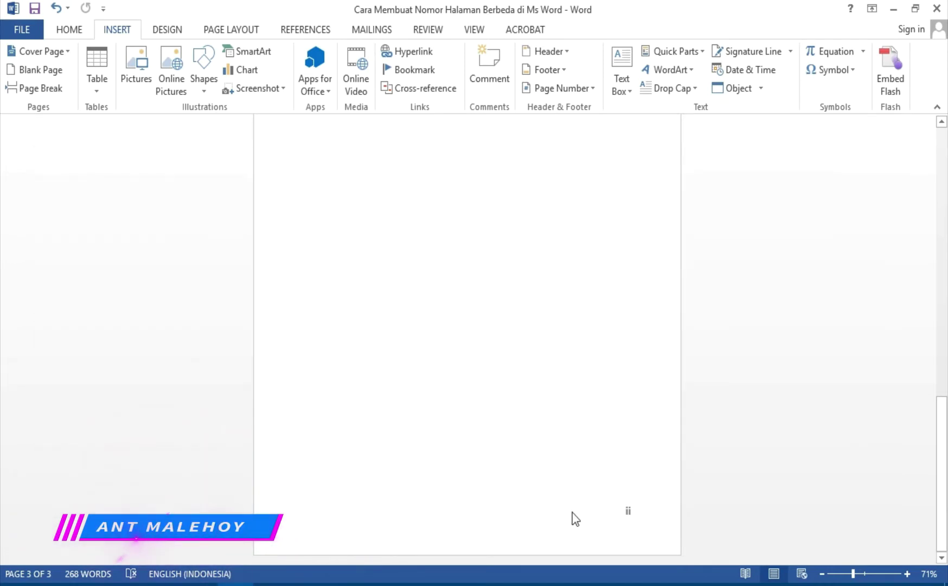
{"action": "scroll", "coordinate": [573, 512], "scroll_direction": "up", "scroll_amount": 5}
{"action": "scroll", "coordinate": [572, 512], "scroll_direction": "up", "scroll_amount": 2}
{"action": "scroll", "coordinate": [572, 512], "scroll_direction": "up", "scroll_amount": 2}
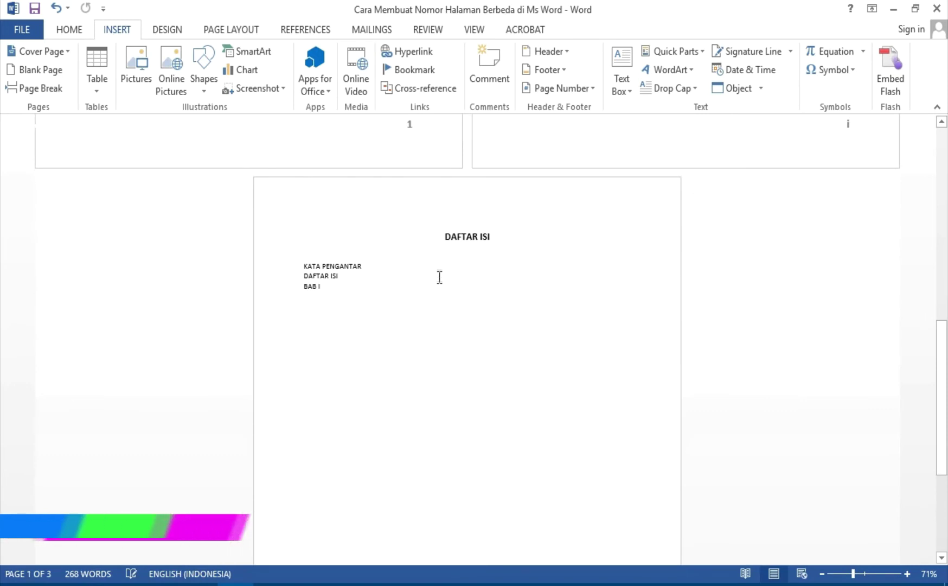
{"action": "left_click", "coordinate": [446, 243]}
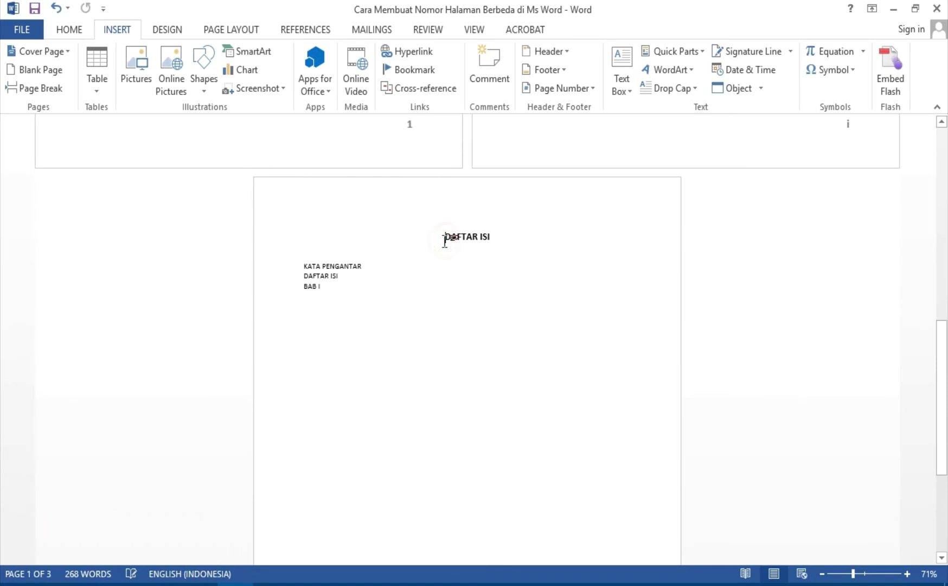
Step: Insert a Next Page section break before the DAFTAR ISI heading
{"action": "left_click", "coordinate": [255, 29]}
{"action": "left_click", "coordinate": [198, 51]}
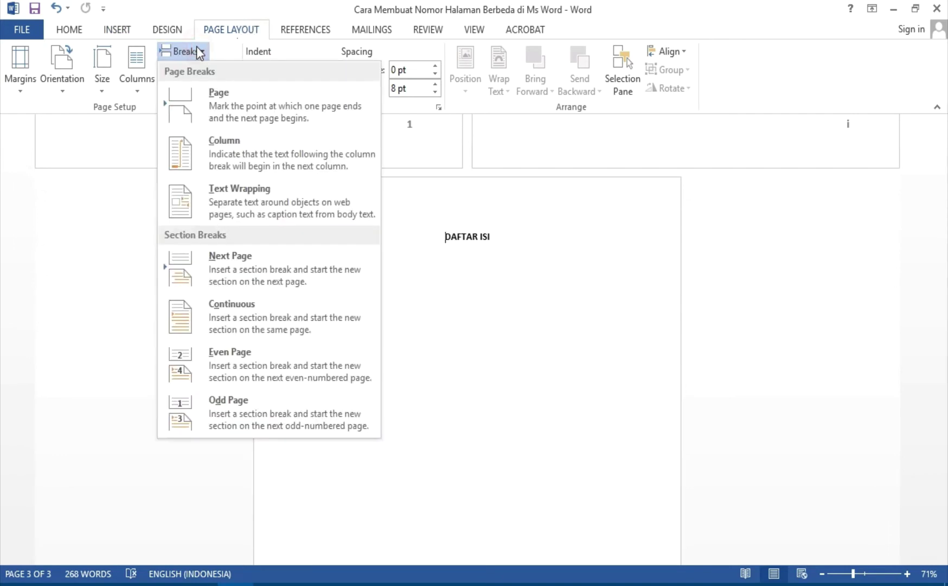
{"action": "left_click", "coordinate": [240, 265]}
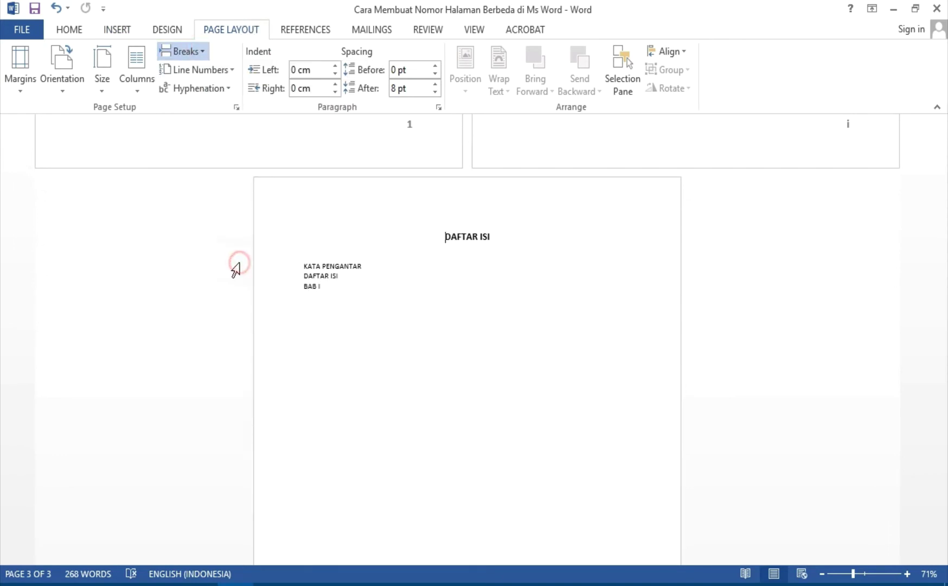
{"action": "scroll", "coordinate": [402, 299], "scroll_direction": "down", "scroll_amount": 1}
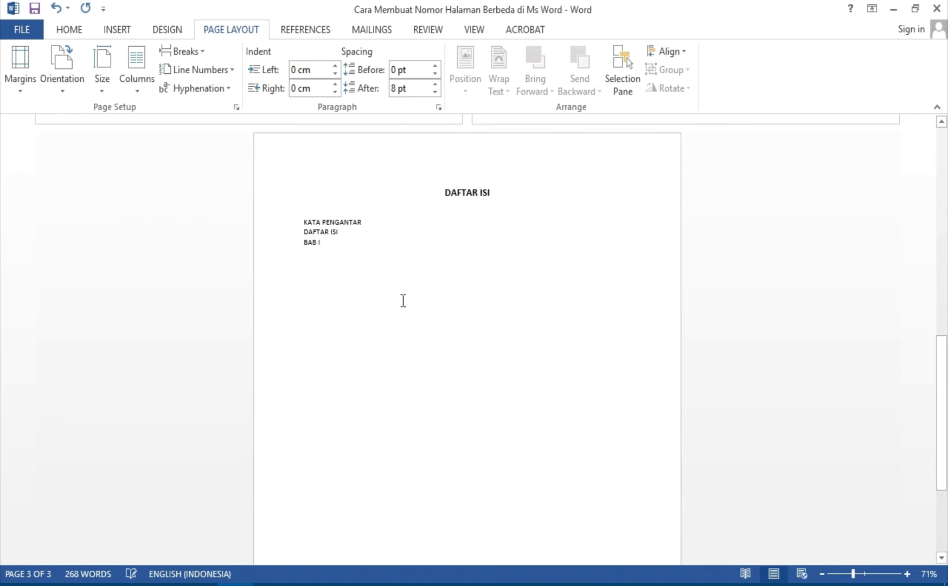
{"action": "scroll", "coordinate": [406, 299], "scroll_direction": "down", "scroll_amount": 3}
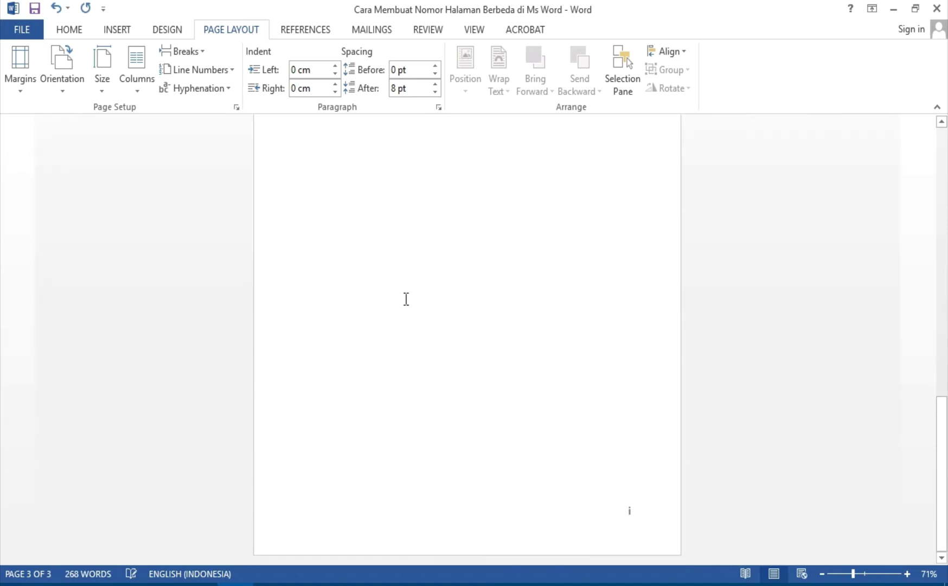
Step: Format the DAFTAR ISI footer numbers as 1, 2, 3, starting at 2
{"action": "double_click", "coordinate": [622, 520]}
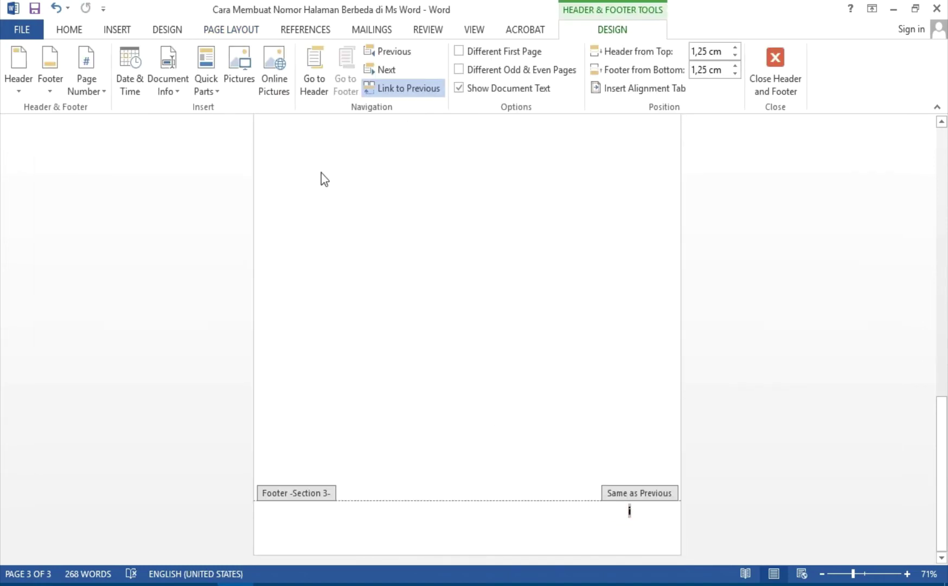
{"action": "left_click", "coordinate": [130, 32]}
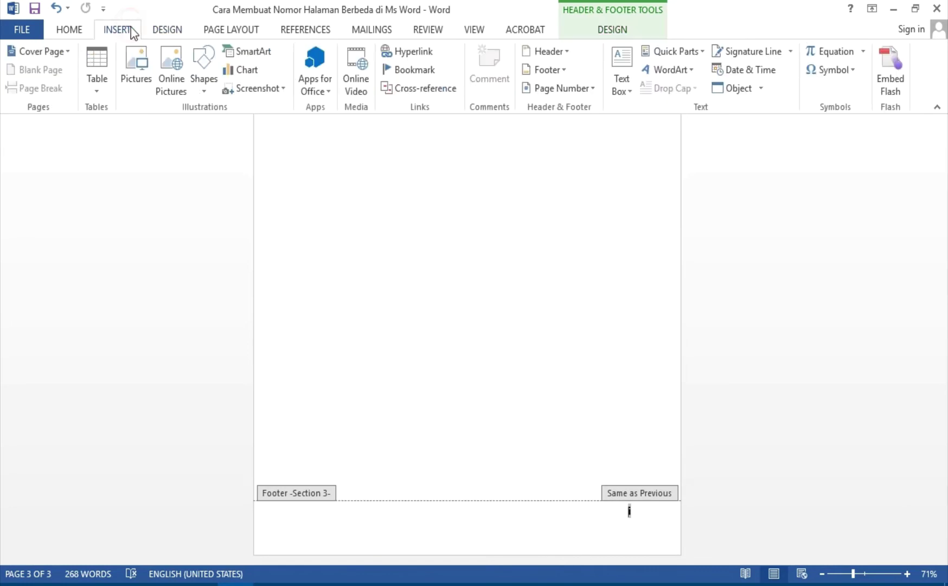
{"action": "left_click", "coordinate": [574, 91]}
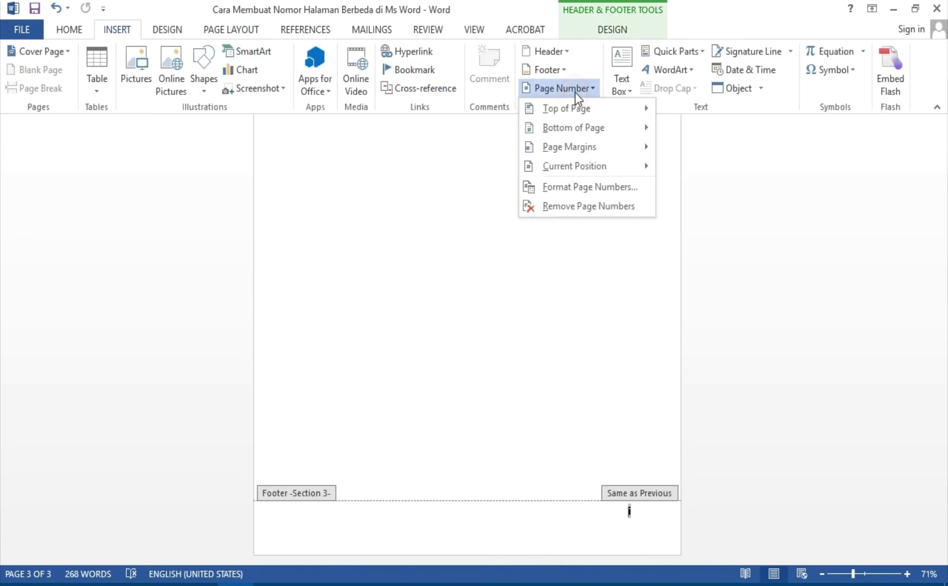
{"action": "left_click", "coordinate": [597, 187]}
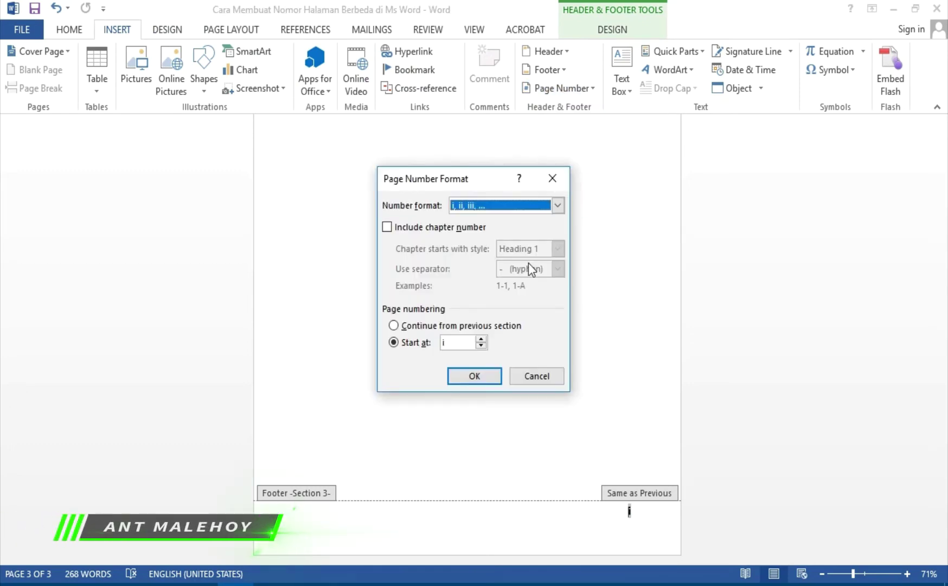
{"action": "left_click", "coordinate": [481, 208]}
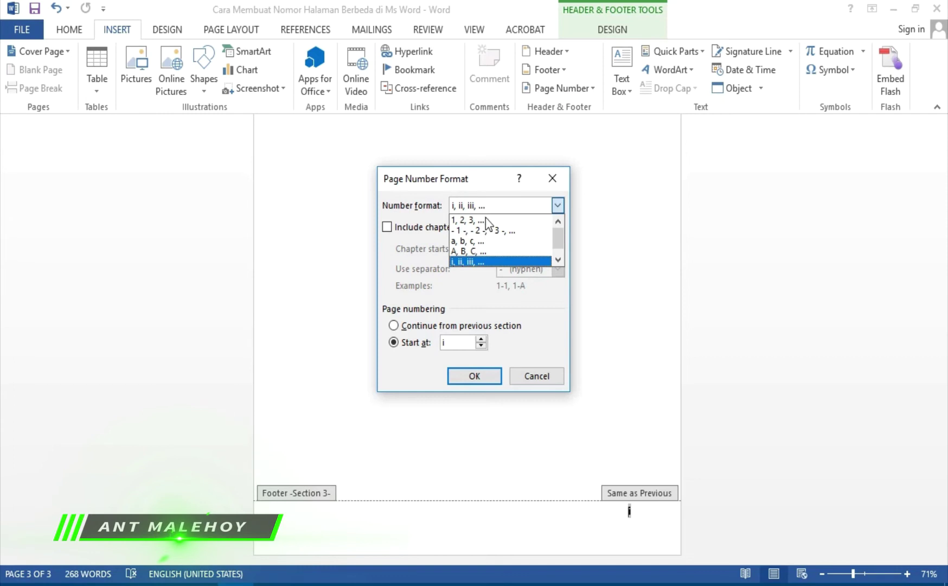
{"action": "left_click", "coordinate": [487, 219]}
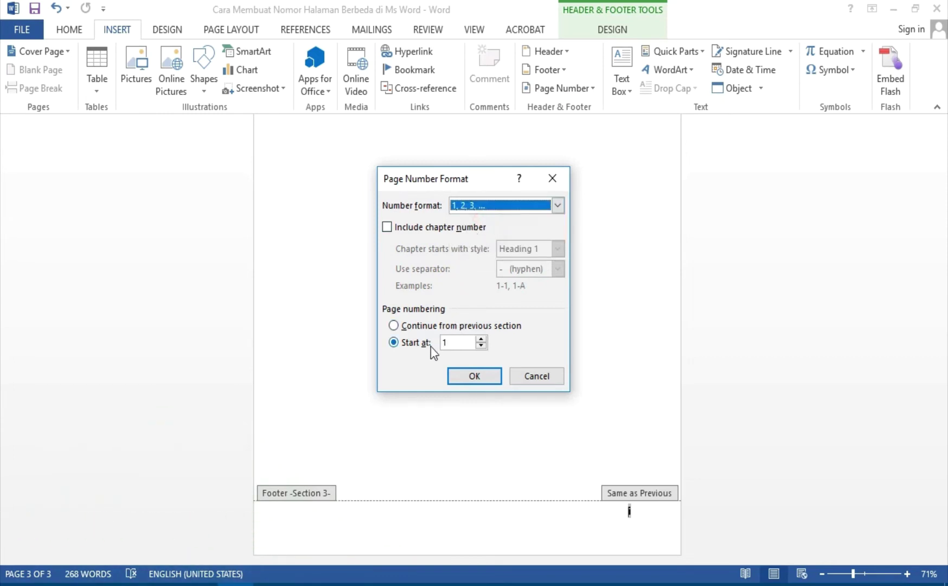
{"action": "left_click", "coordinate": [483, 345]}
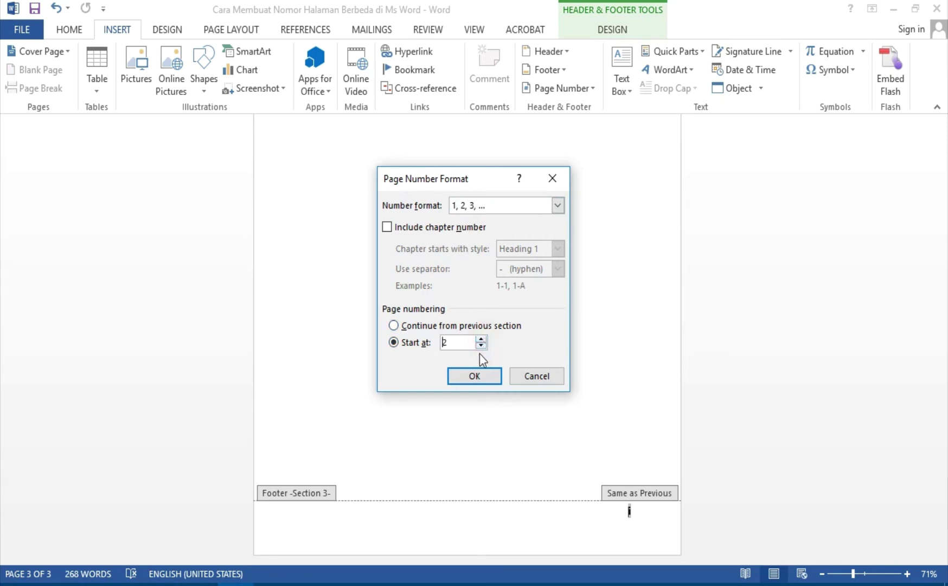
{"action": "left_click", "coordinate": [474, 376]}
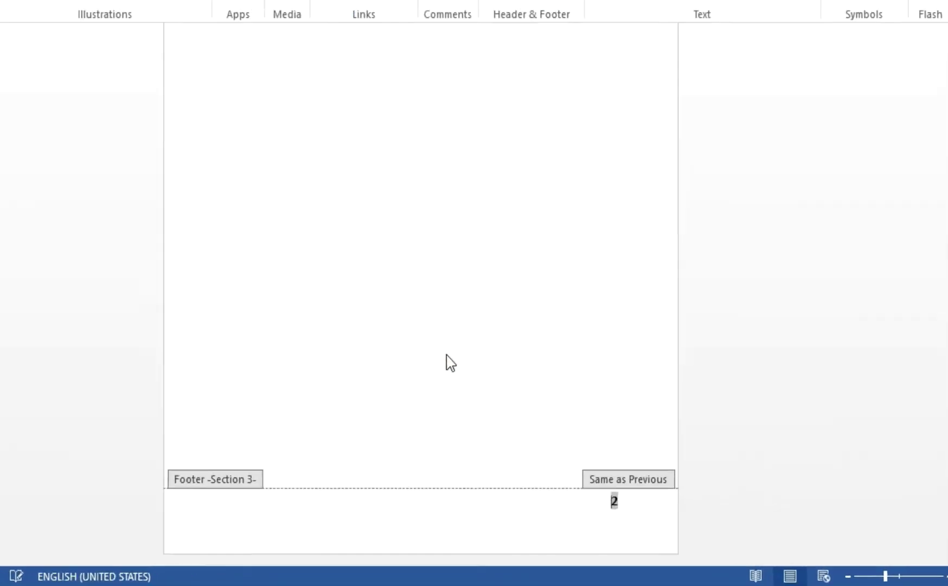
Step: Exit footer editing, returning to the body with the cover numbered 1 and TEKNOLOGI page i
{"action": "scroll", "coordinate": [534, 395], "scroll_direction": "down", "scroll_amount": 10}
{"action": "scroll", "coordinate": [529, 395], "scroll_direction": "up", "scroll_amount": 3}
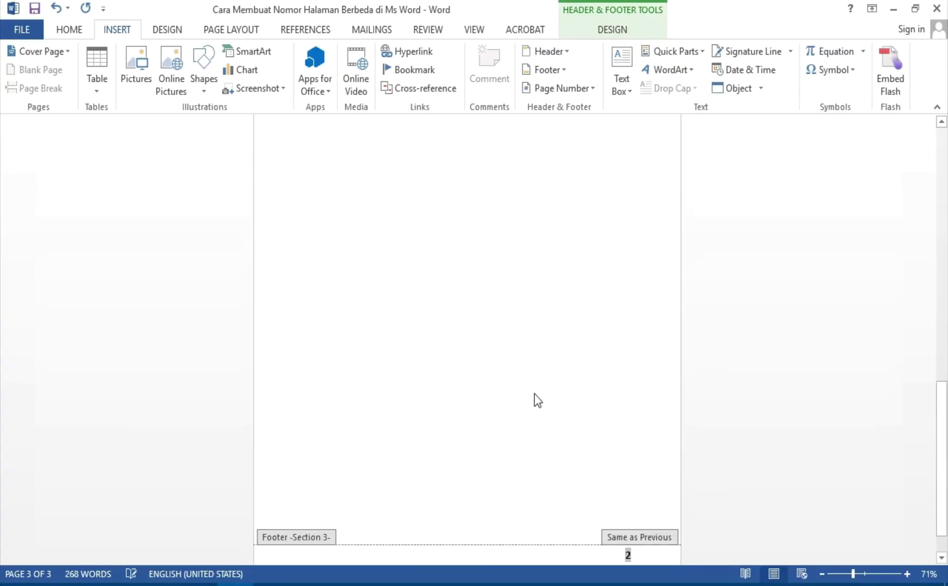
{"action": "scroll", "coordinate": [529, 394], "scroll_direction": "up", "scroll_amount": 3}
{"action": "scroll", "coordinate": [527, 393], "scroll_direction": "up", "scroll_amount": 1}
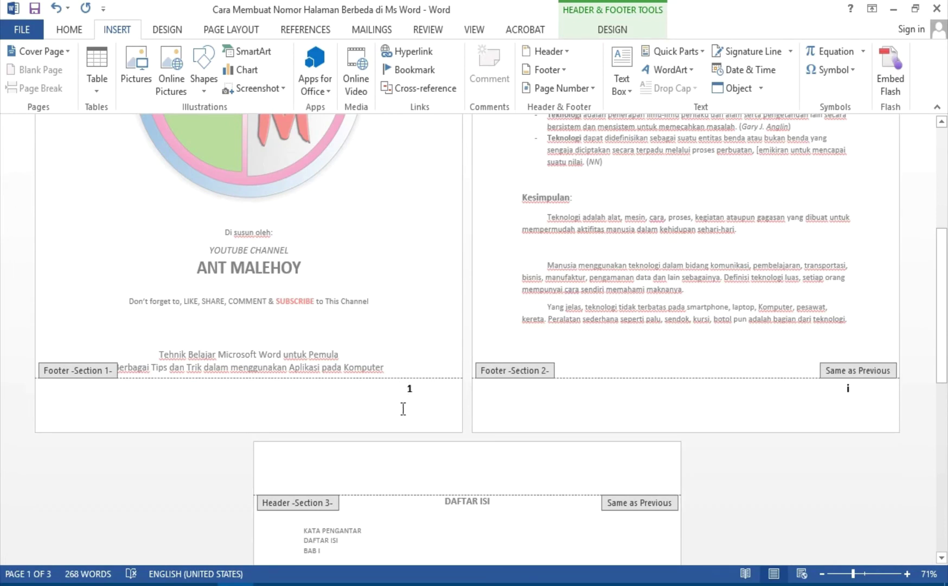
{"action": "key", "text": "Escape"}
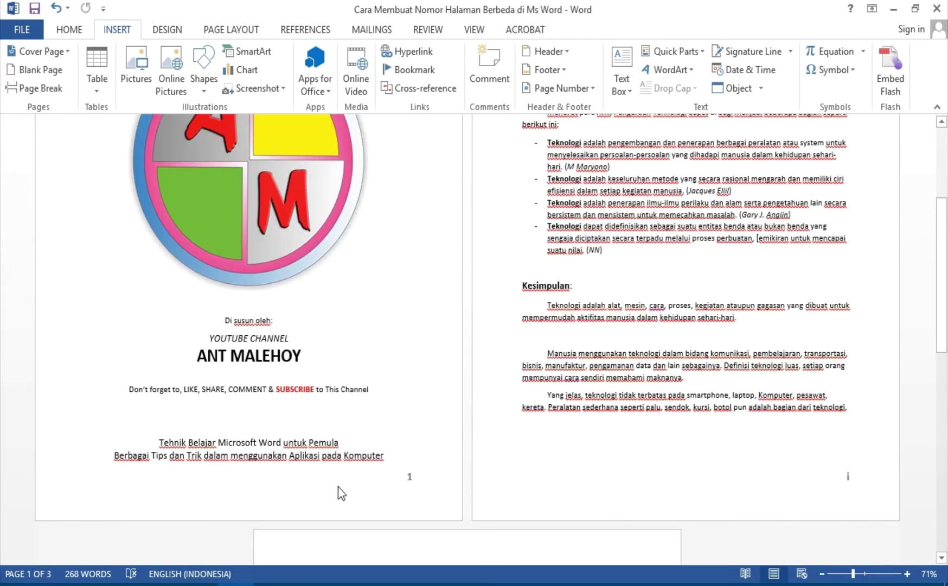
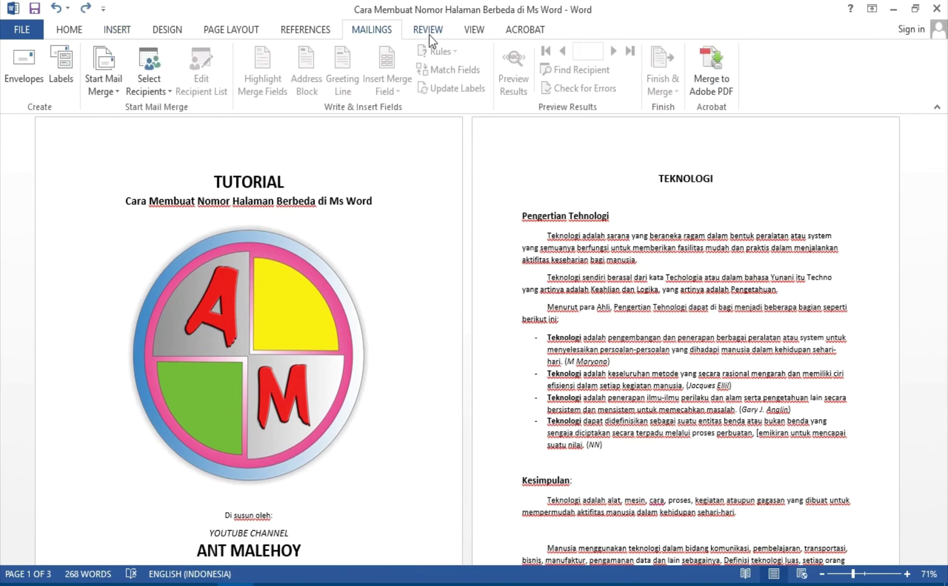
Step: Enable Different First Page in the footer so the cover page has no number while page two keeps i
{"action": "scroll", "coordinate": [359, 353], "scroll_direction": "down", "scroll_amount": 1}
{"action": "scroll", "coordinate": [359, 382], "scroll_direction": "down", "scroll_amount": 4}
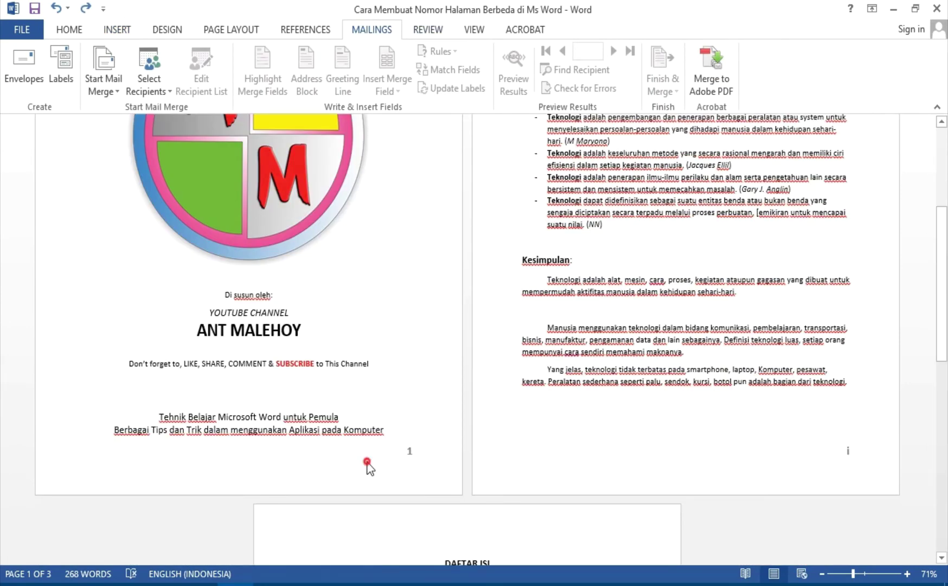
{"action": "double_click", "coordinate": [368, 464]}
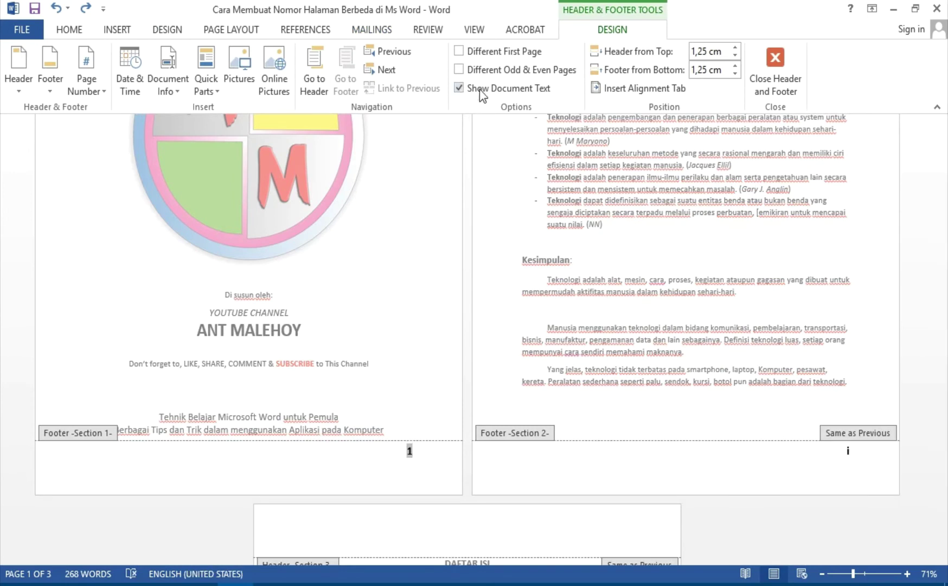
{"action": "left_click", "coordinate": [459, 52]}
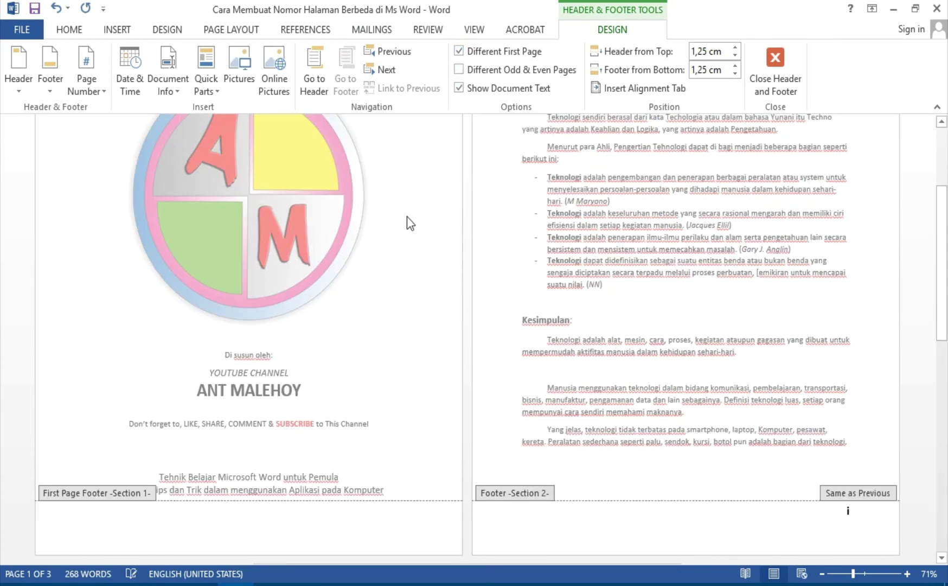
{"action": "left_click", "coordinate": [348, 515]}
{"action": "double_click", "coordinate": [343, 372]}
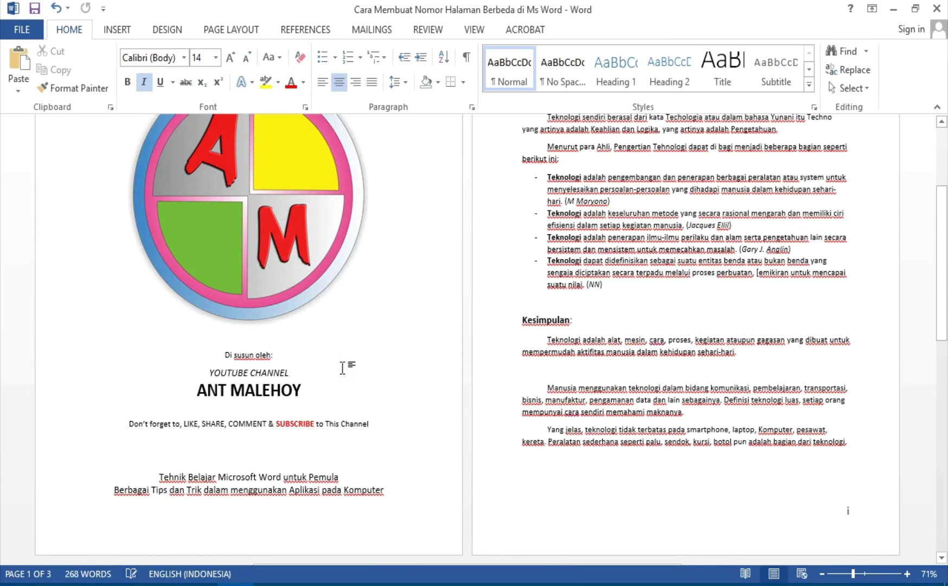